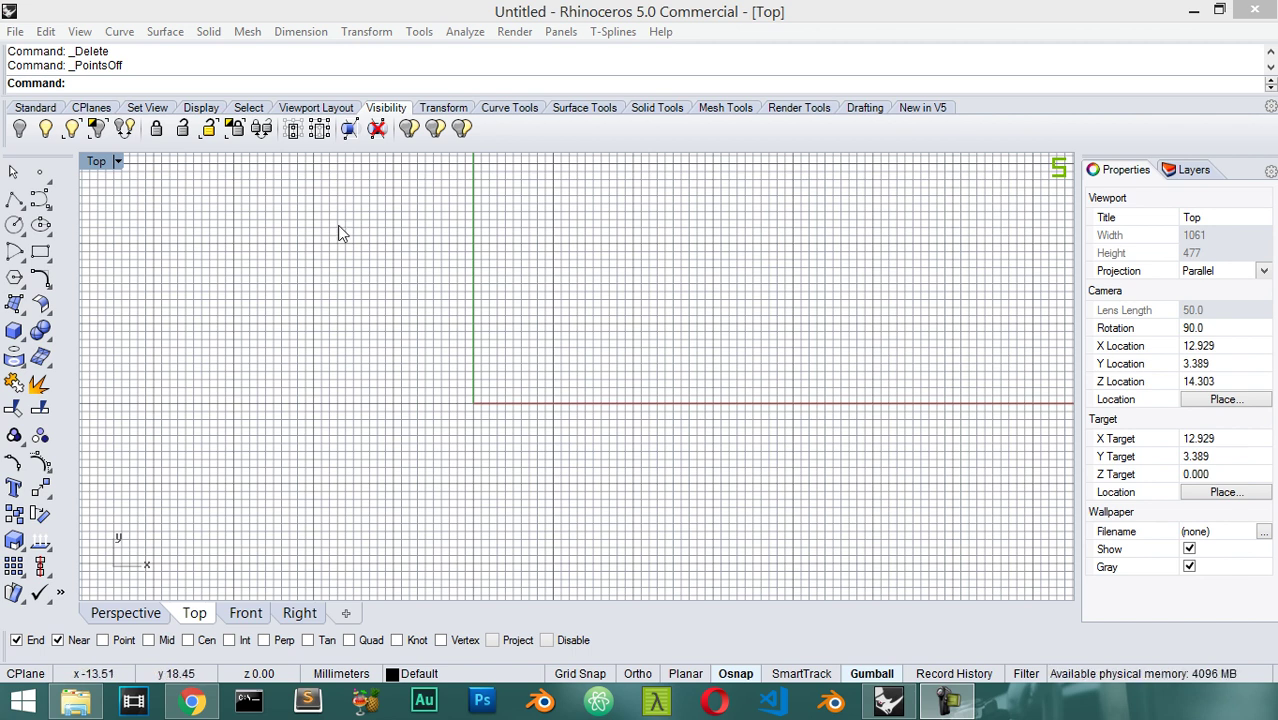
Step: Toggle between the four-view layout and maximized Perspective and Front views, ending with Perspective maximized
{"action": "left_click", "coordinate": [105, 162]}
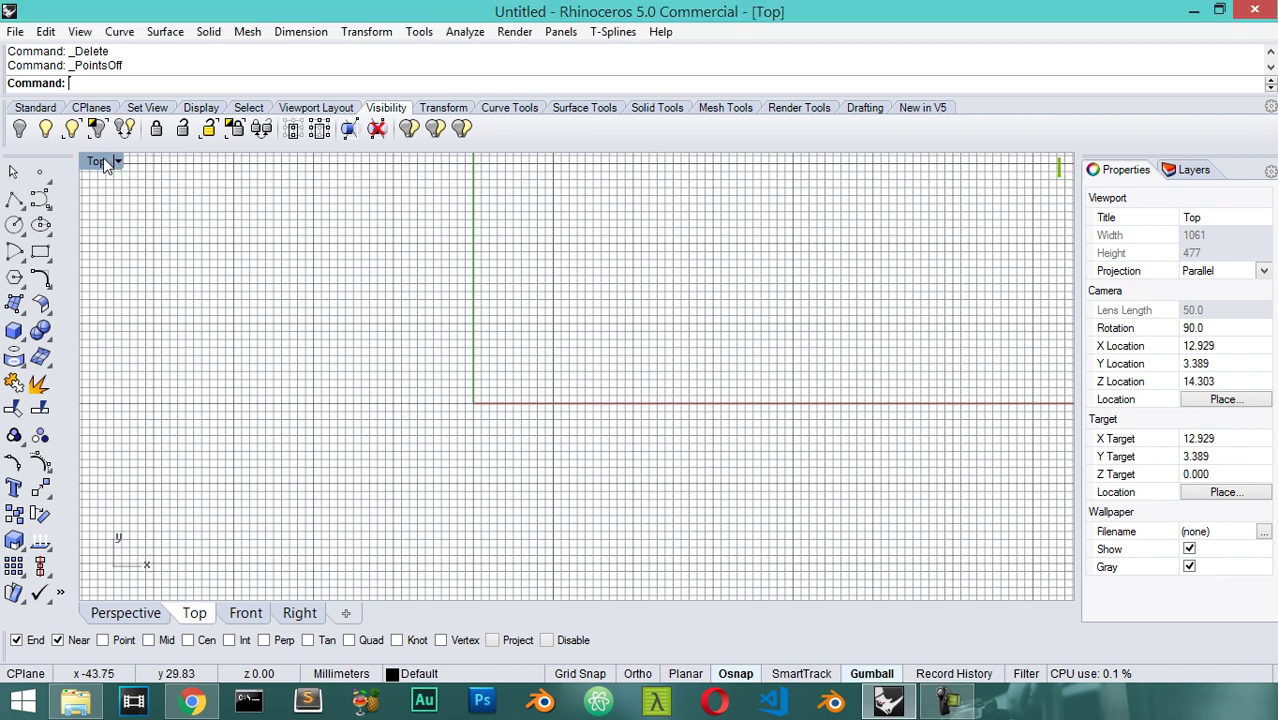
{"action": "double_click", "coordinate": [103, 161]}
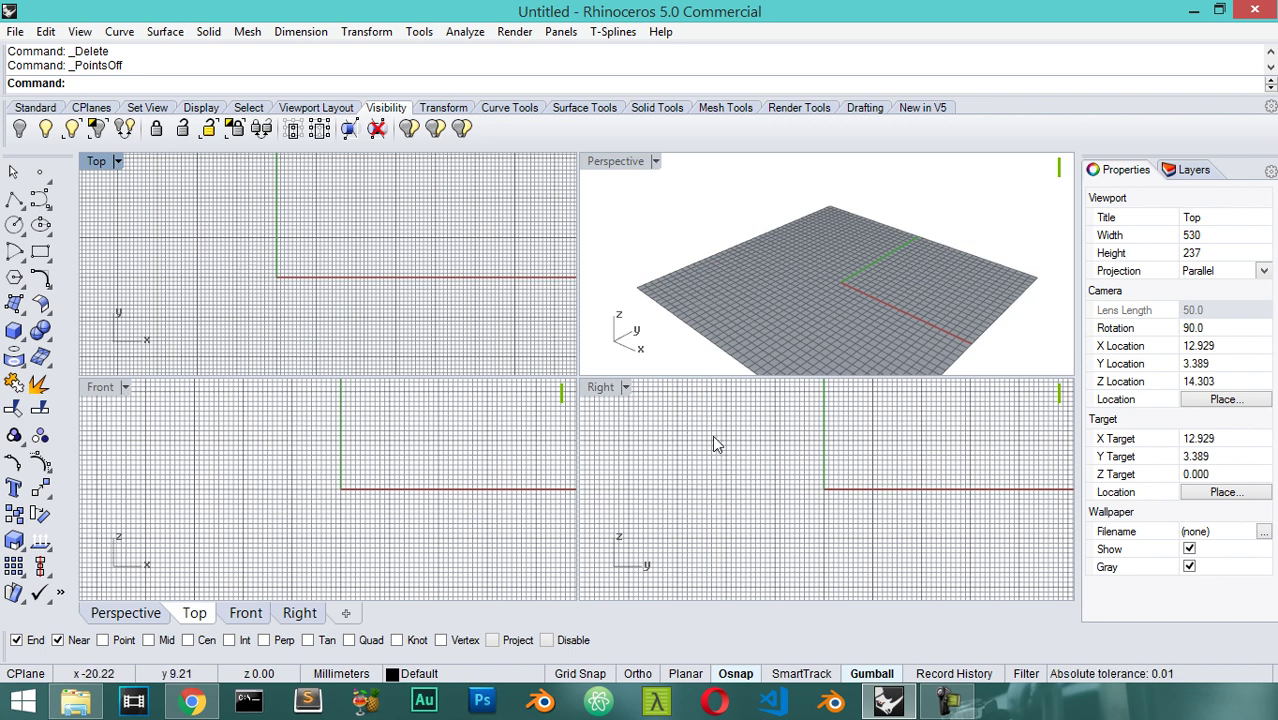
{"action": "double_click", "coordinate": [615, 161]}
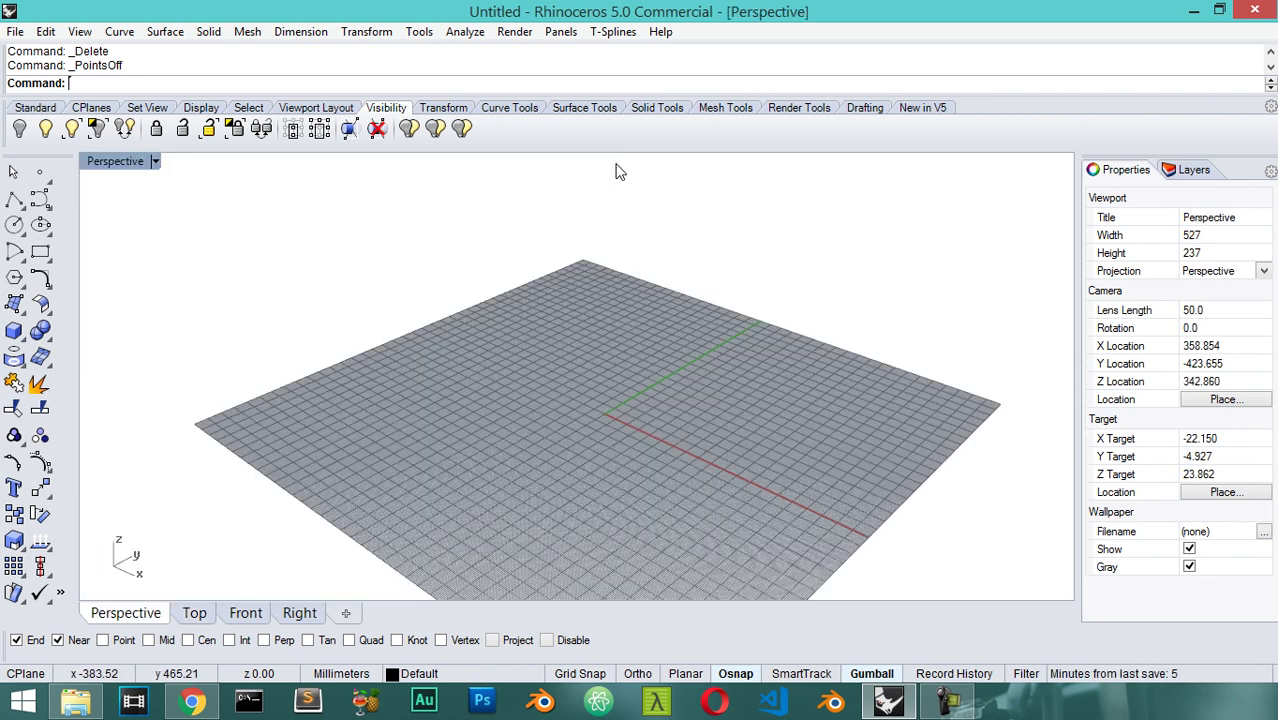
{"action": "double_click", "coordinate": [115, 161]}
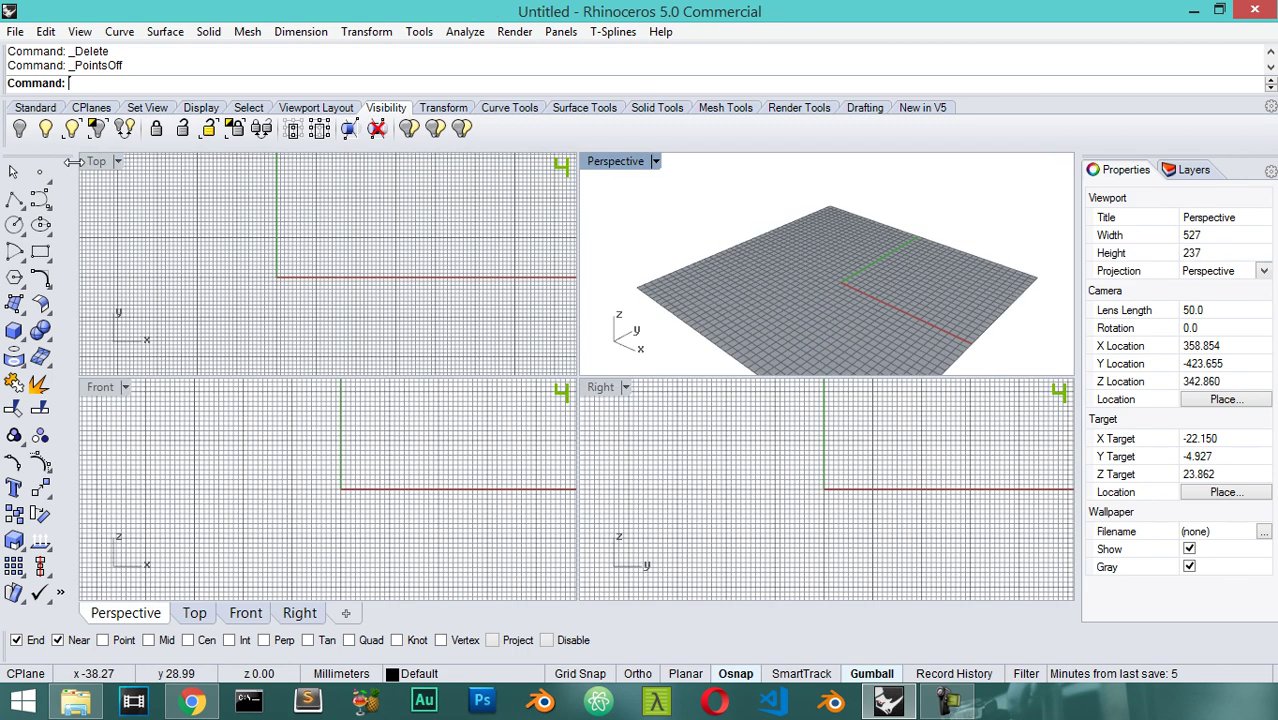
{"action": "double_click", "coordinate": [96, 161]}
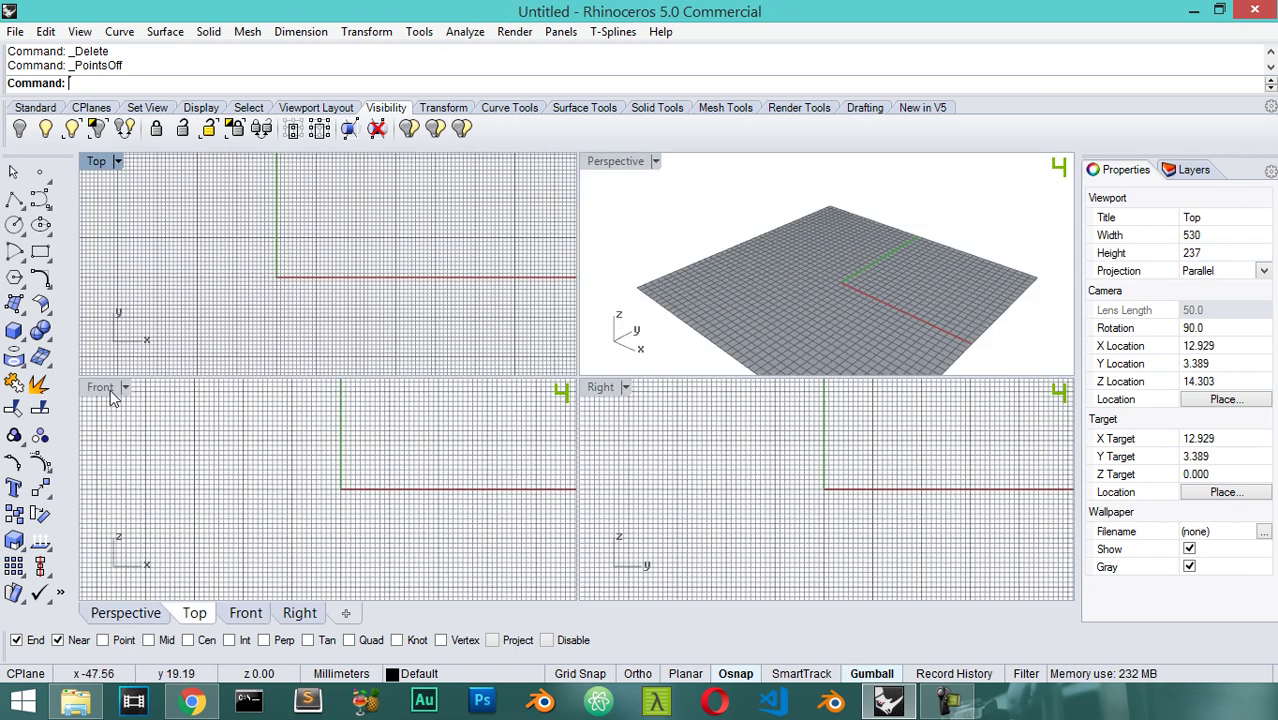
{"action": "double_click", "coordinate": [109, 388]}
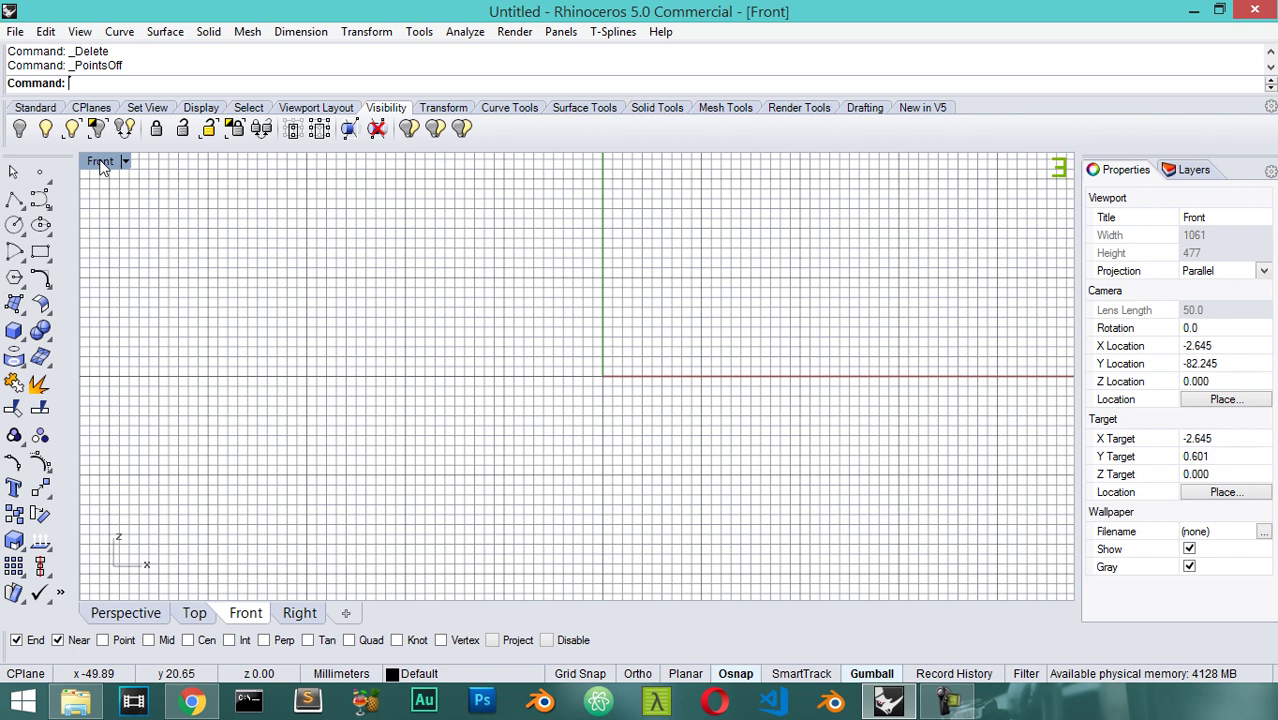
{"action": "double_click", "coordinate": [104, 164]}
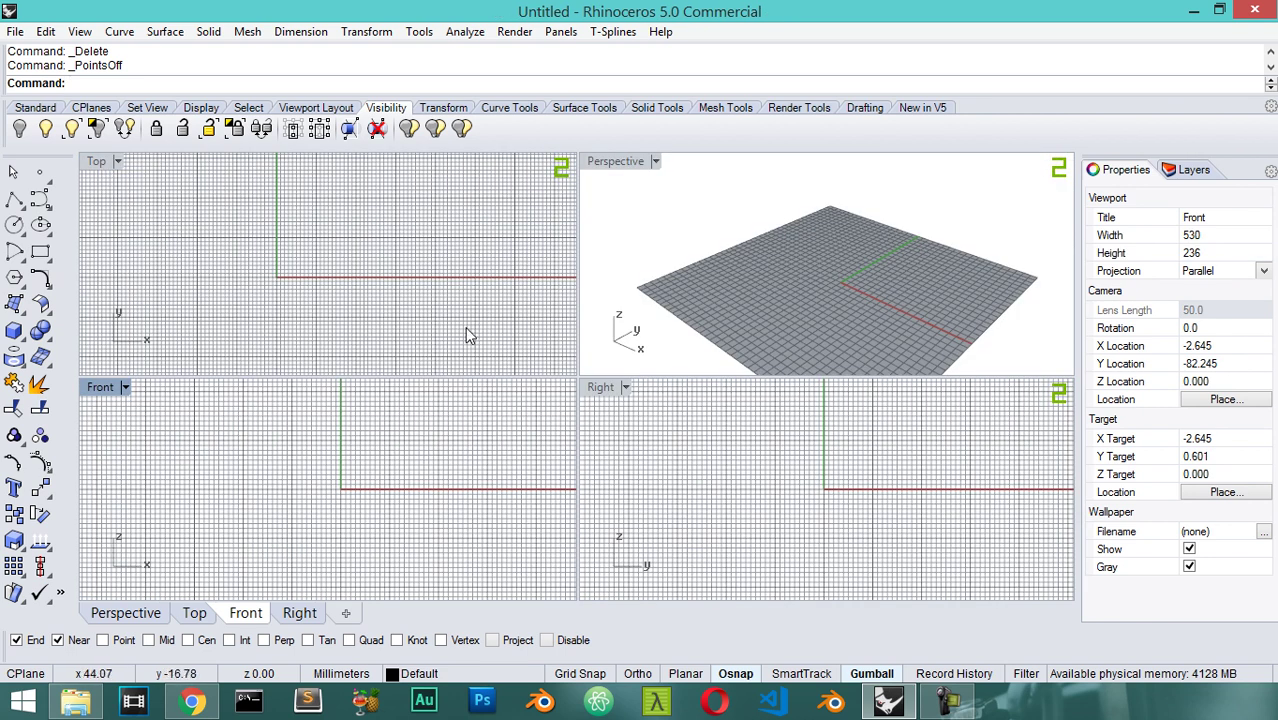
{"action": "double_click", "coordinate": [610, 169]}
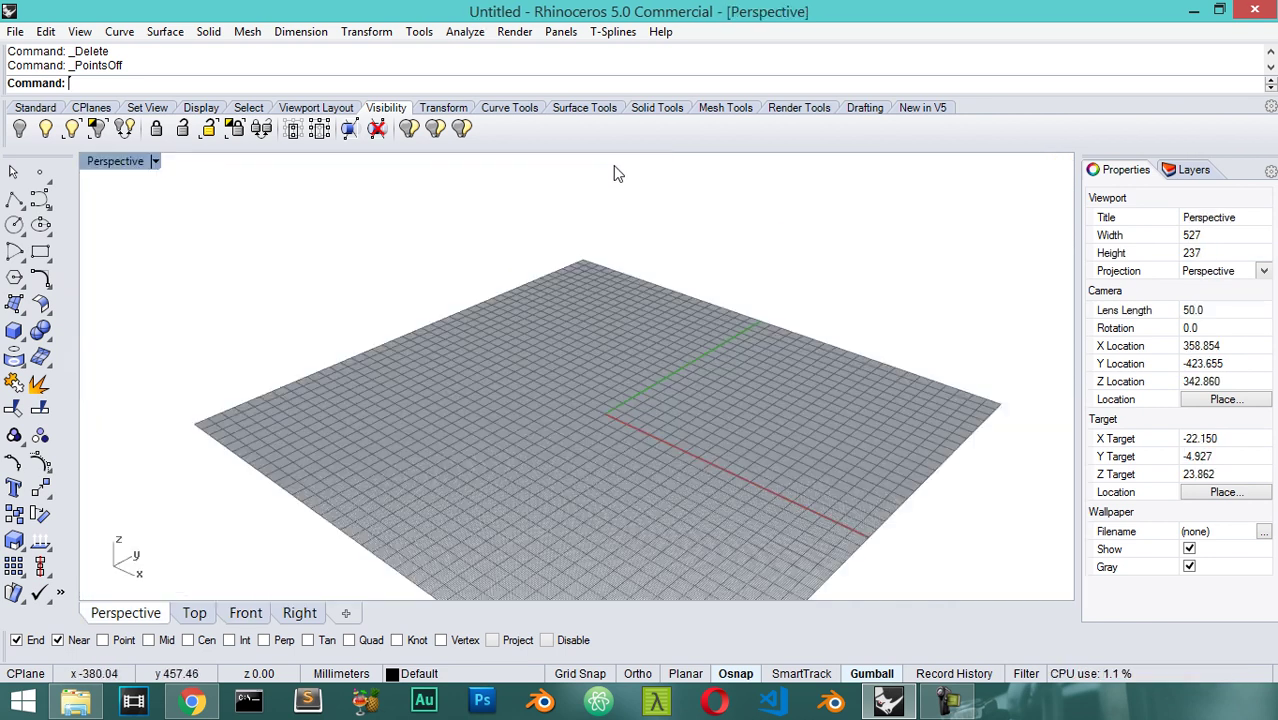
Step: Draw a box on the Perspective grid from two base corners and a height
{"action": "left_click", "coordinate": [14, 330]}
{"action": "left_click", "coordinate": [541, 369]}
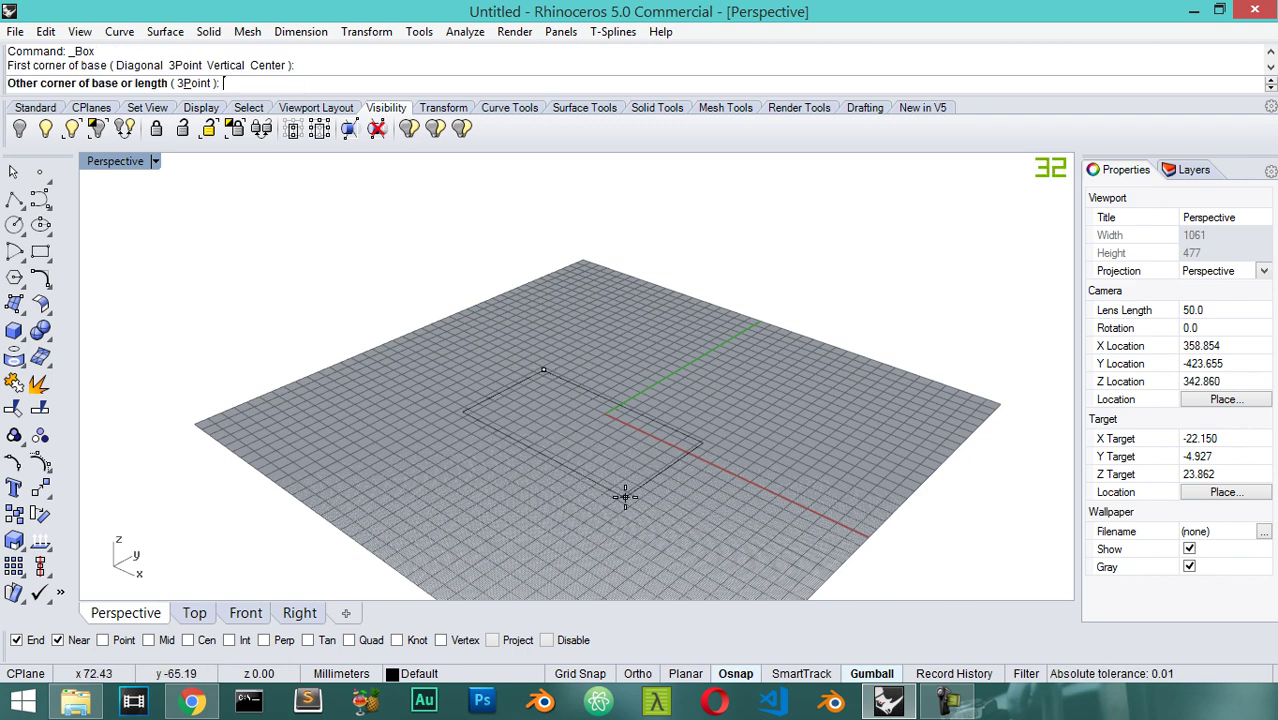
{"action": "left_click", "coordinate": [627, 490]}
{"action": "left_click", "coordinate": [631, 316]}
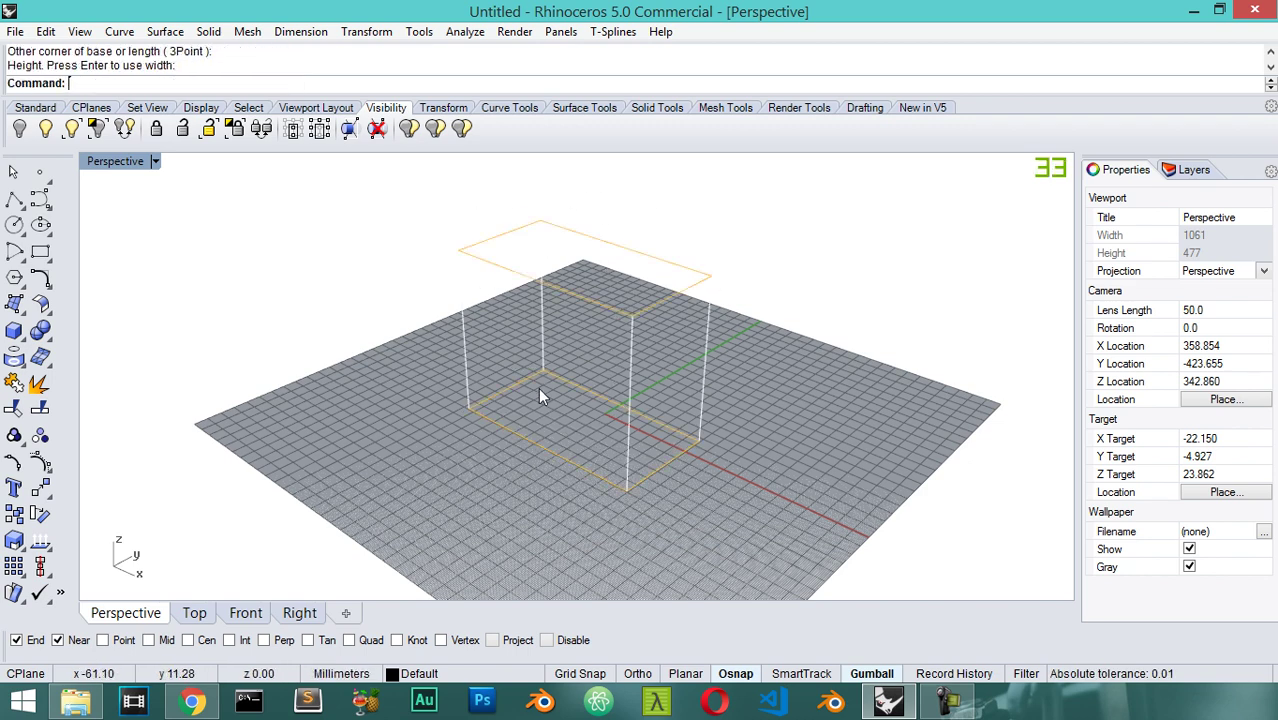
Step: Switch the Perspective display through Shaded and X-Ray, ending on Artistic
{"action": "left_click", "coordinate": [156, 162]}
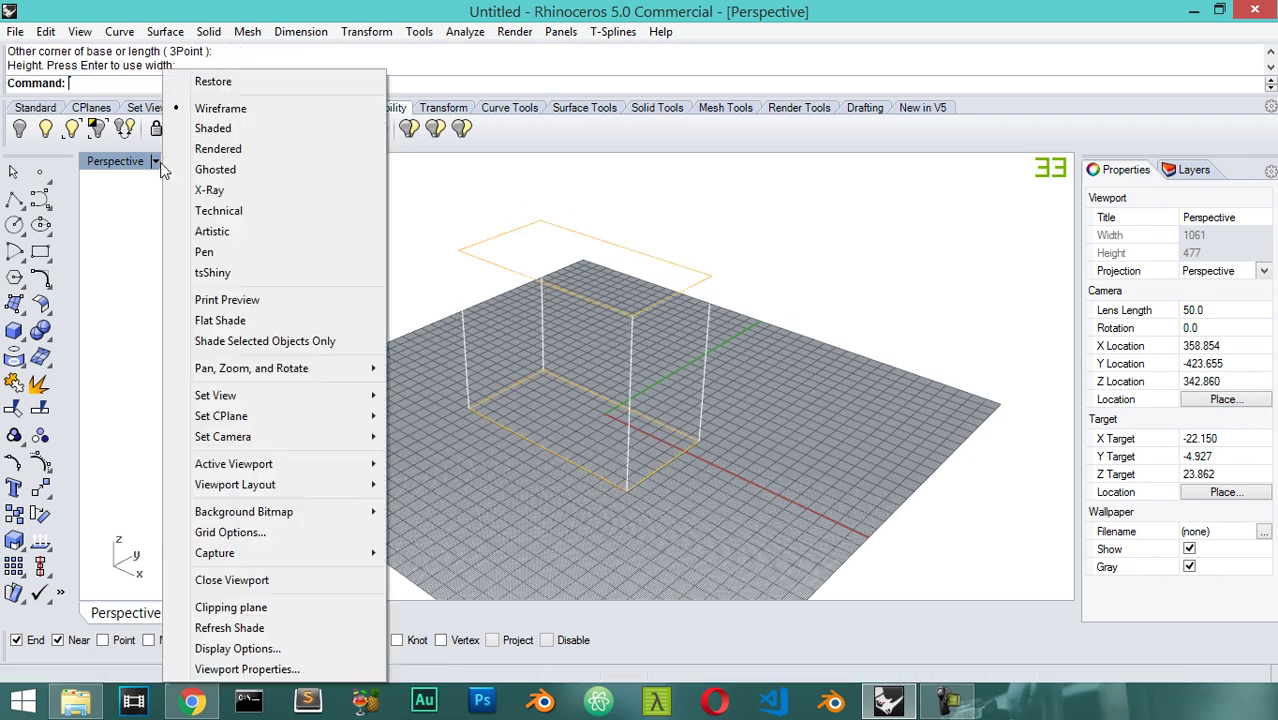
{"action": "left_click", "coordinate": [231, 134]}
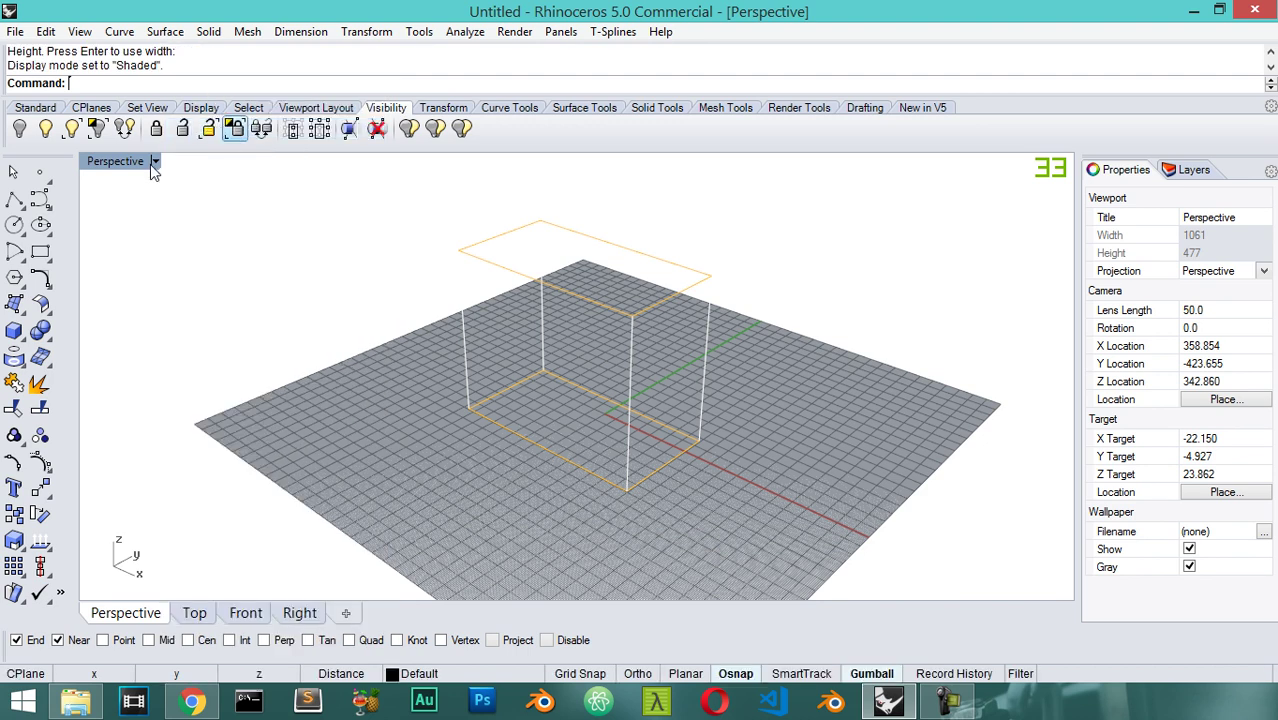
{"action": "left_click", "coordinate": [156, 162]}
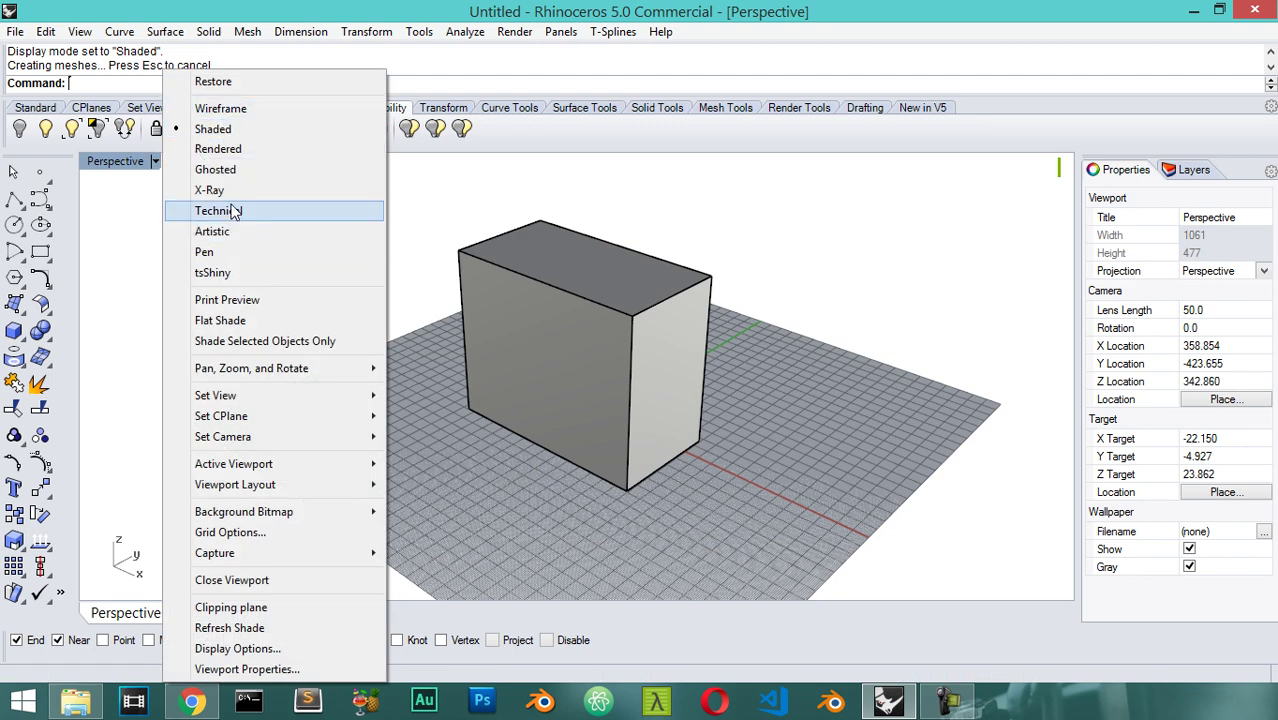
{"action": "left_click", "coordinate": [236, 190]}
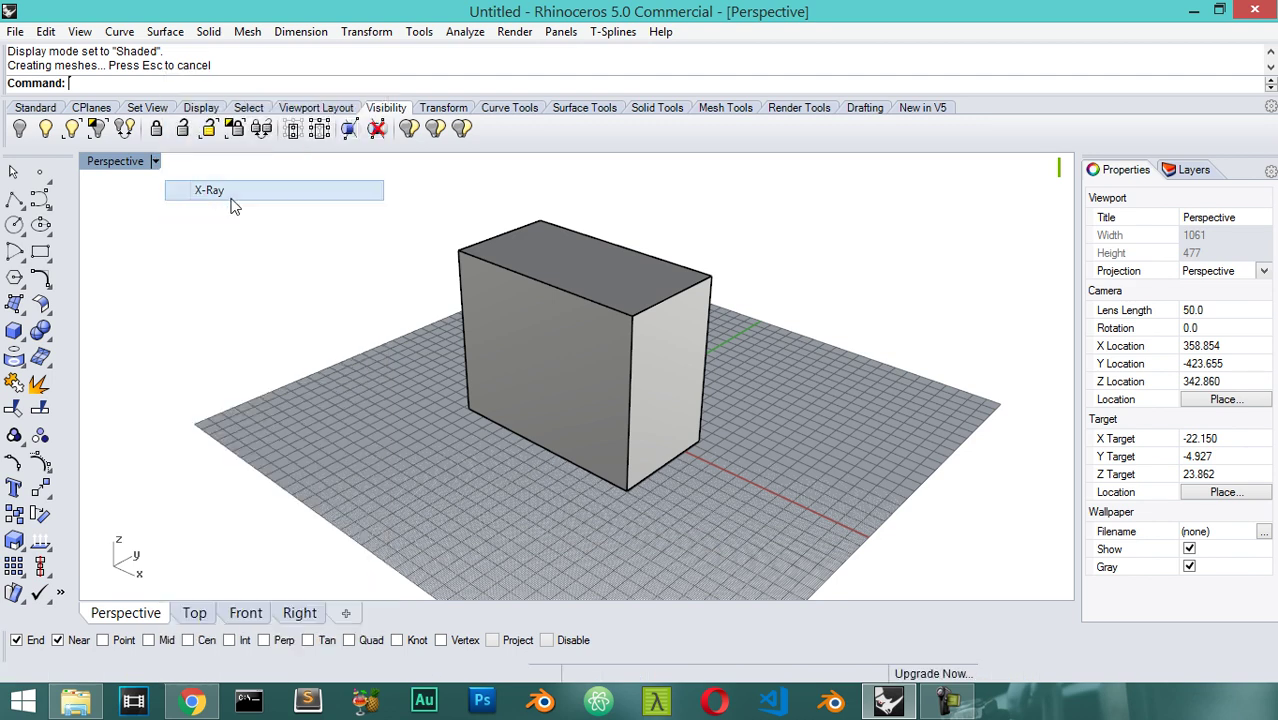
{"action": "left_click", "coordinate": [156, 162]}
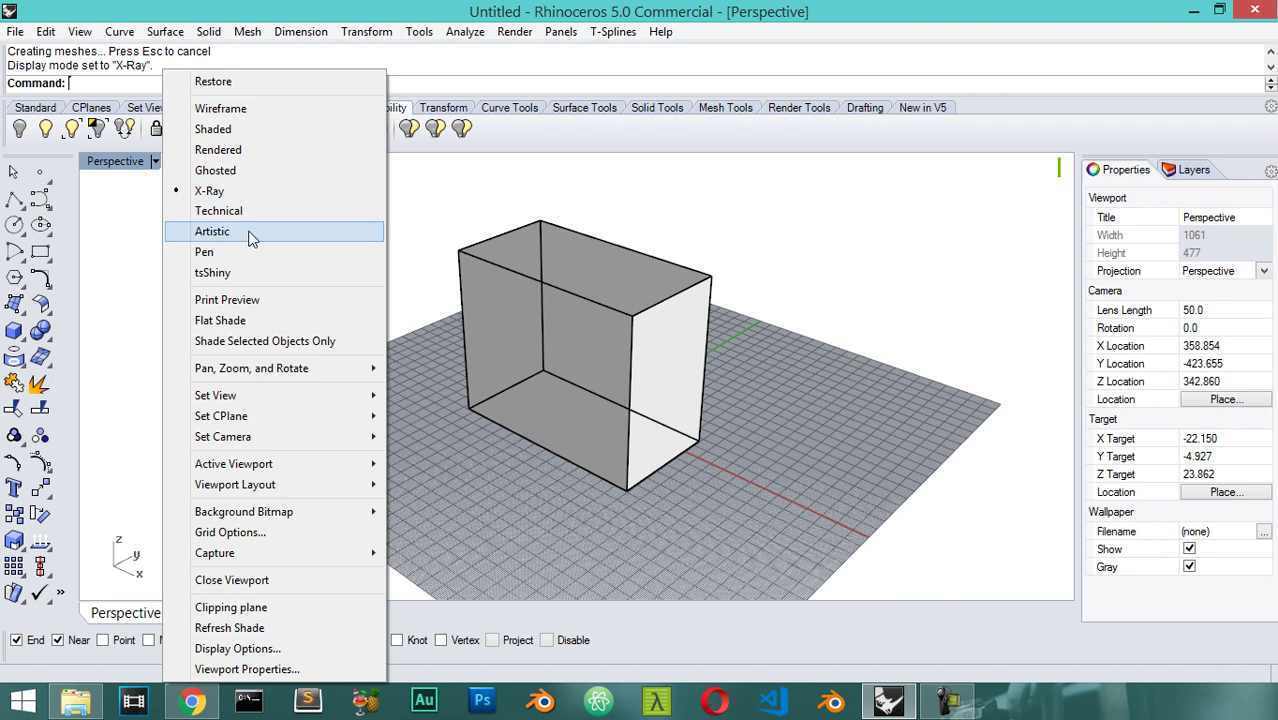
{"action": "left_click", "coordinate": [250, 234]}
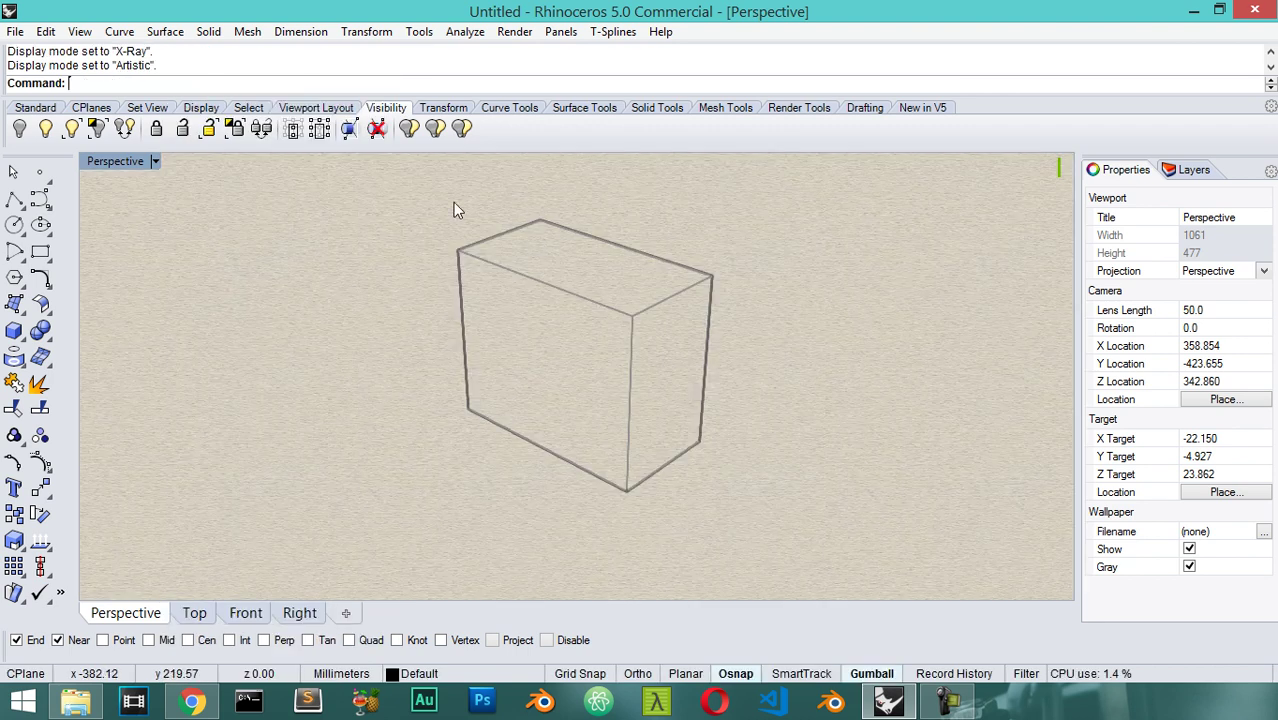
{"action": "left_click", "coordinate": [156, 162]}
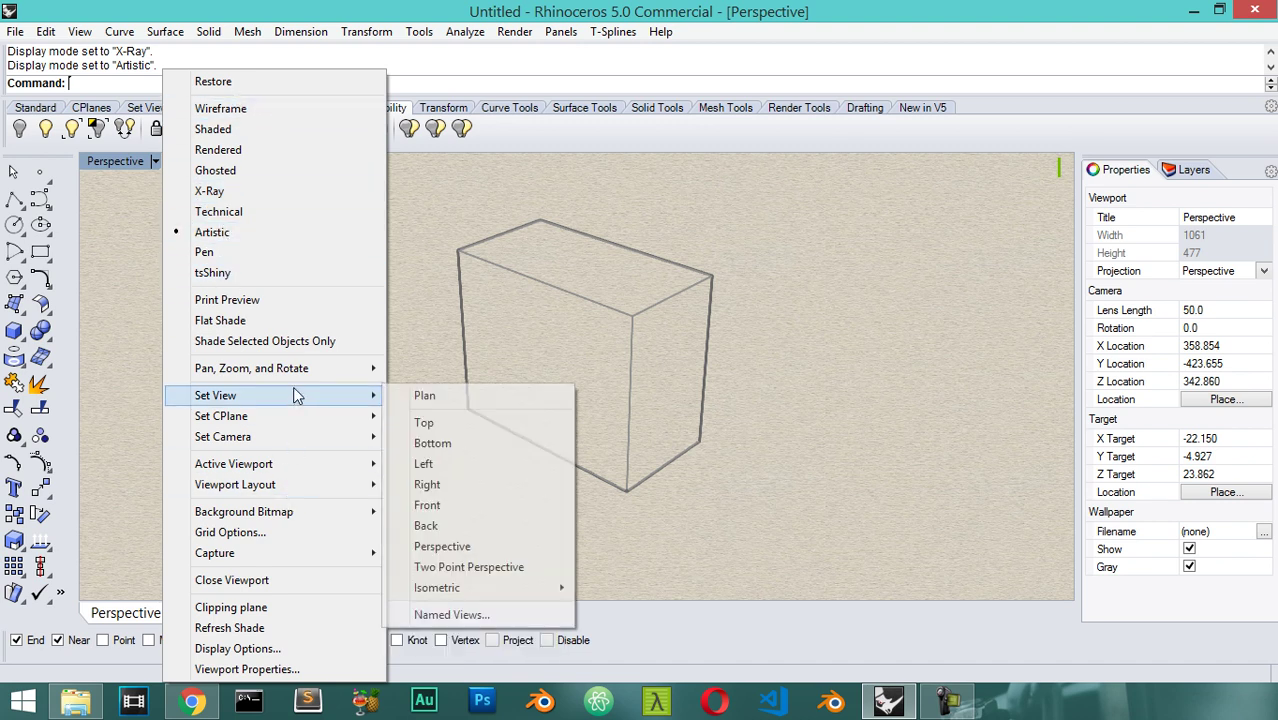
{"action": "mouse_move", "coordinate": [252, 368]}
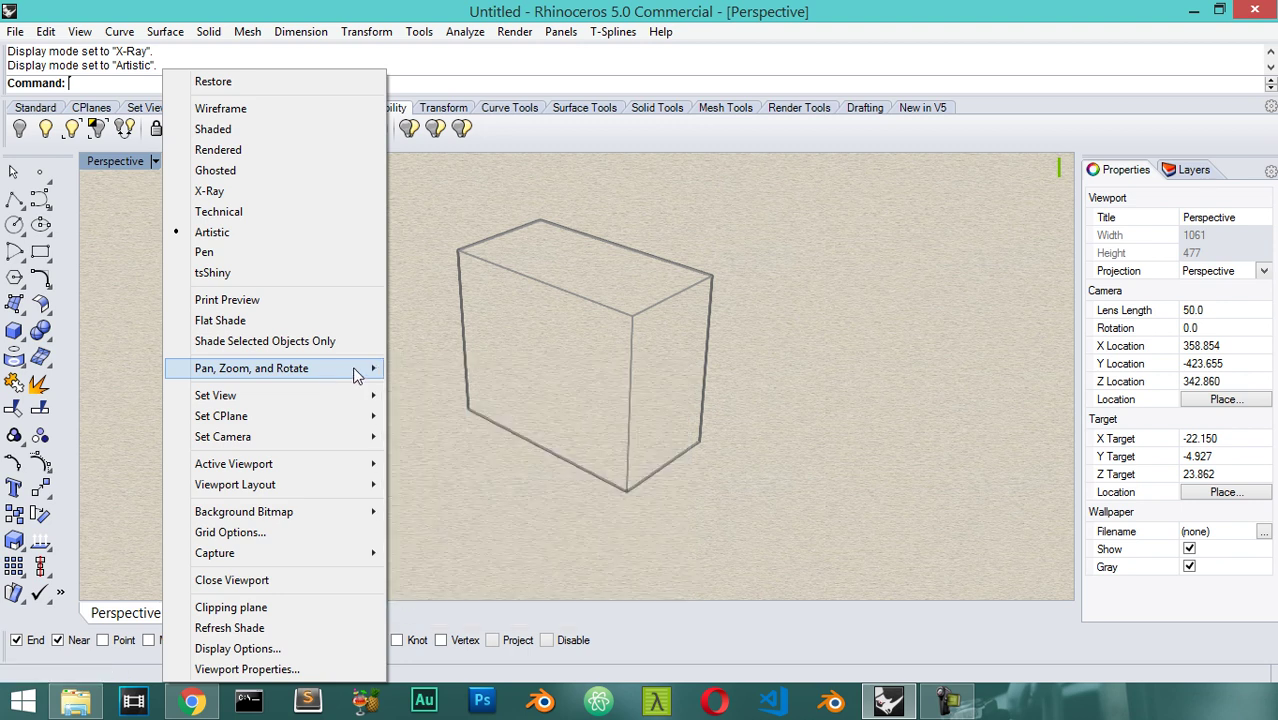
Step: Close the display menu, then orbit and pan the Perspective view around the box
{"action": "left_click", "coordinate": [823, 460]}
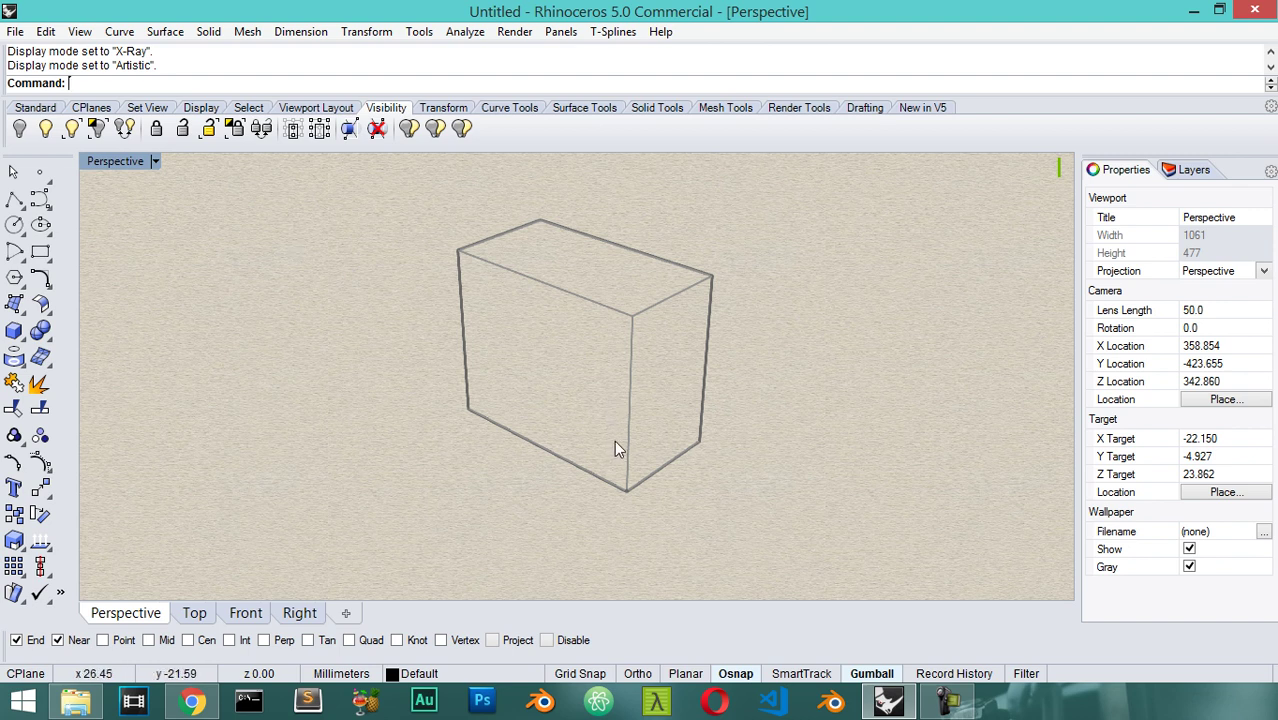
{"action": "mouse_move", "coordinate": [670, 425]}
{"action": "right_mouse_down"}
{"action": "mouse_move", "coordinate": [340, 414]}
{"action": "mouse_move", "coordinate": [499, 402]}
{"action": "mouse_move", "coordinate": [94, 385]}
{"action": "mouse_move", "coordinate": [910, 382]}
{"action": "mouse_move", "coordinate": [456, 400]}
{"action": "right_mouse_up"}
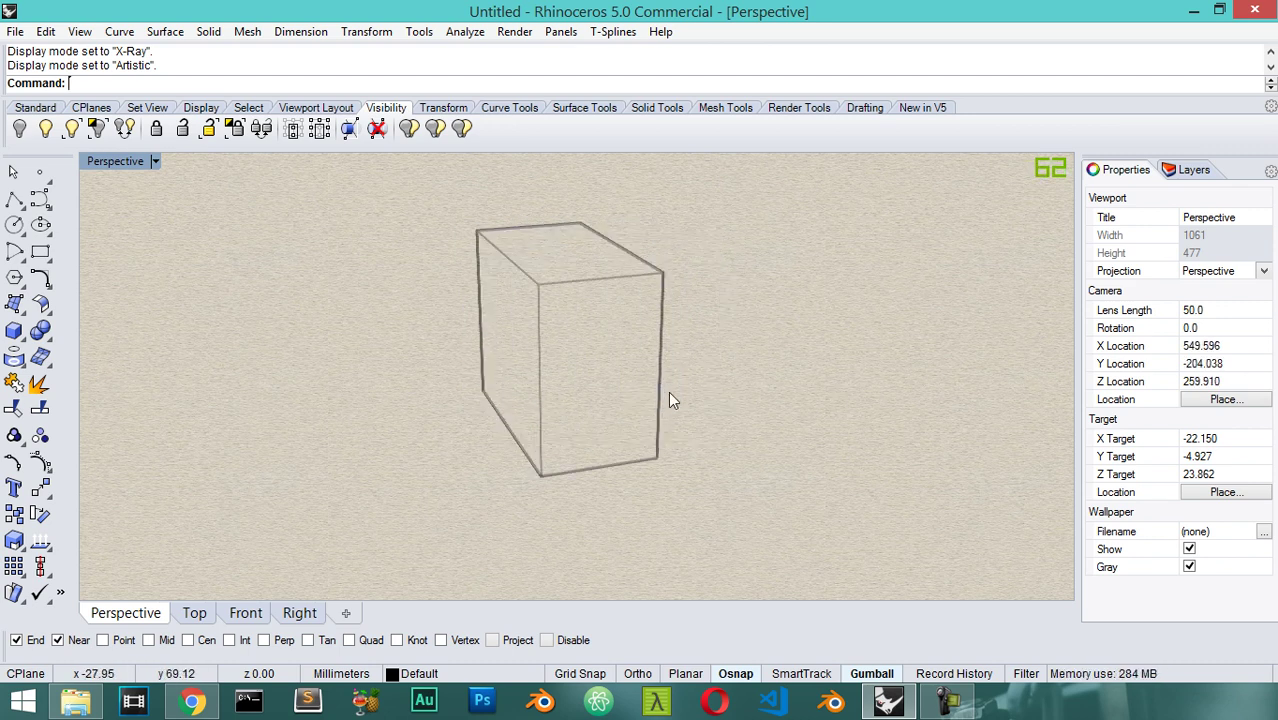
{"action": "mouse_move", "coordinate": [668, 391]}
{"action": "right_mouse_down", "text": "shift"}
{"action": "mouse_move", "coordinate": [655, 374]}
{"action": "mouse_move", "coordinate": [796, 374]}
{"action": "mouse_move", "coordinate": [391, 386]}
{"action": "mouse_move", "coordinate": [913, 401]}
{"action": "mouse_move", "coordinate": [425, 391]}
{"action": "mouse_move", "coordinate": [371, 371]}
{"action": "mouse_move", "coordinate": [601, 417]}
{"action": "mouse_move", "coordinate": [548, 365]}
{"action": "mouse_move", "coordinate": [673, 360]}
{"action": "mouse_move", "coordinate": [505, 380]}
{"action": "right_mouse_up", "text": "shift"}
{"action": "right_click_drag", "start_coordinate": [776, 417], "coordinate": [171, 399]}
{"action": "mouse_move", "coordinate": [599, 419]}
{"action": "right_mouse_down", "text": "shift"}
{"action": "mouse_move", "coordinate": [613, 400]}
{"action": "mouse_move", "coordinate": [790, 394]}
{"action": "mouse_move", "coordinate": [372, 373]}
{"action": "mouse_move", "coordinate": [764, 345]}
{"action": "mouse_move", "coordinate": [494, 445]}
{"action": "mouse_move", "coordinate": [542, 388]}
{"action": "mouse_move", "coordinate": [600, 394]}
{"action": "right_mouse_up", "text": "shift"}
Step: Zoom the Perspective view in and out on the box with the mouse wheel
{"action": "scroll", "coordinate": [586, 375], "scroll_direction": "up", "scroll_amount": 1}
{"action": "scroll", "coordinate": [588, 390], "scroll_direction": "down", "scroll_amount": 3}
{"action": "scroll", "coordinate": [594, 388], "scroll_direction": "up", "scroll_amount": 2}
{"action": "scroll", "coordinate": [594, 388], "scroll_direction": "up", "scroll_amount": 4}
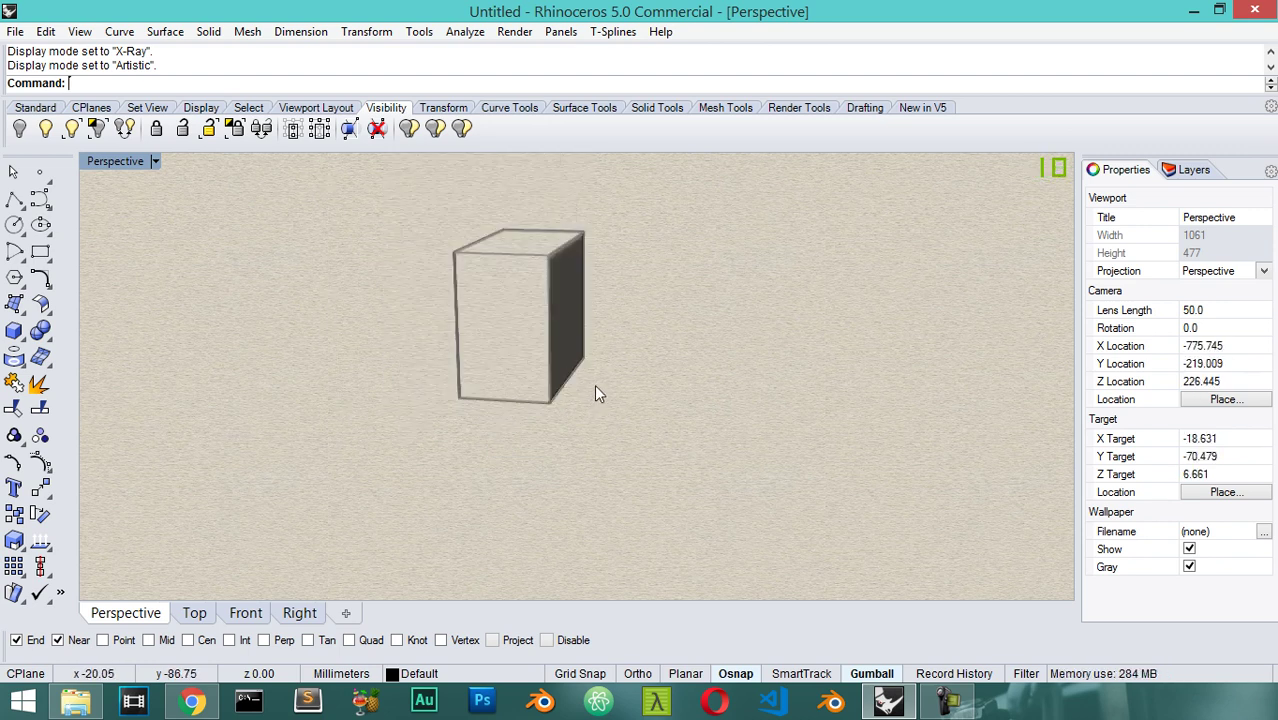
{"action": "scroll", "coordinate": [594, 388], "scroll_direction": "down", "scroll_amount": 4}
{"action": "scroll", "coordinate": [594, 382], "scroll_direction": "up", "scroll_amount": 2}
{"action": "scroll", "coordinate": [594, 382], "scroll_direction": "up", "scroll_amount": 3}
{"action": "scroll", "coordinate": [595, 382], "scroll_direction": "down", "scroll_amount": 5}
{"action": "scroll", "coordinate": [595, 383], "scroll_direction": "down", "scroll_amount": 3}
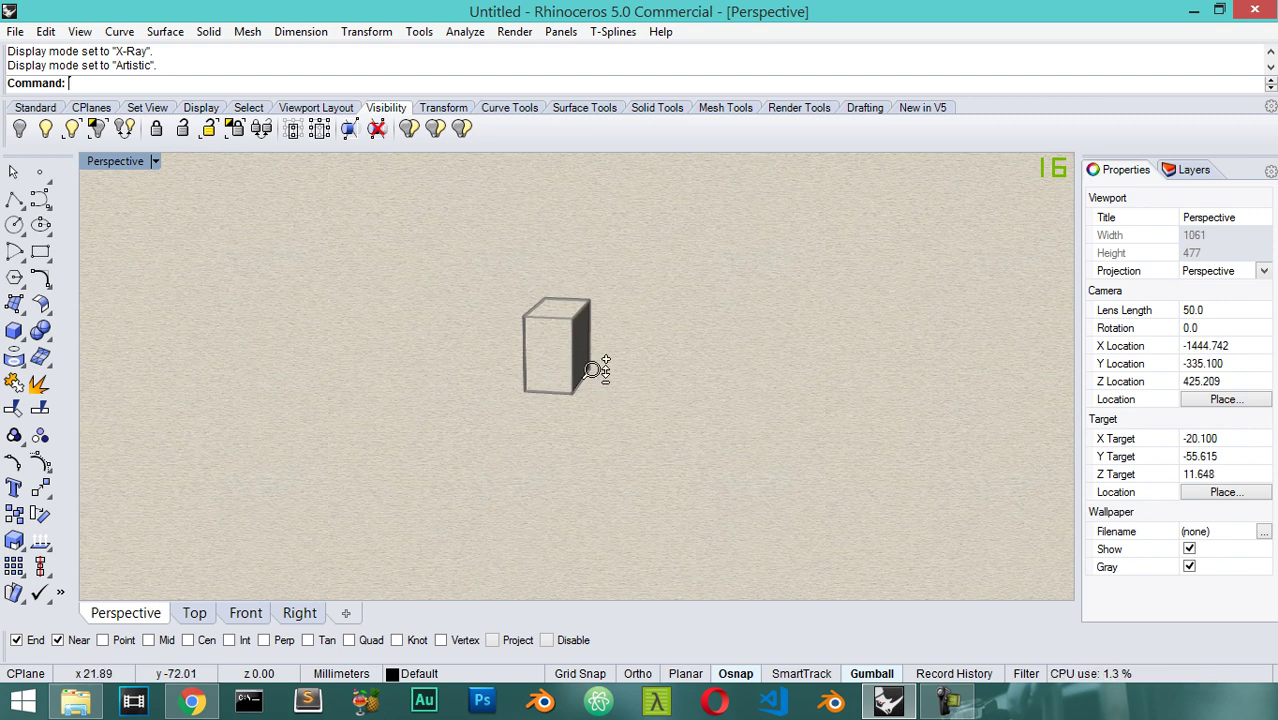
{"action": "scroll", "coordinate": [594, 370], "scroll_direction": "up", "scroll_amount": 1}
{"action": "scroll", "coordinate": [620, 285], "scroll_direction": "up", "scroll_amount": 3}
{"action": "scroll", "coordinate": [620, 275], "scroll_direction": "down", "scroll_amount": 3}
{"action": "scroll", "coordinate": [592, 354], "scroll_direction": "up", "scroll_amount": 3}
{"action": "scroll", "coordinate": [598, 362], "scroll_direction": "down", "scroll_amount": 2}
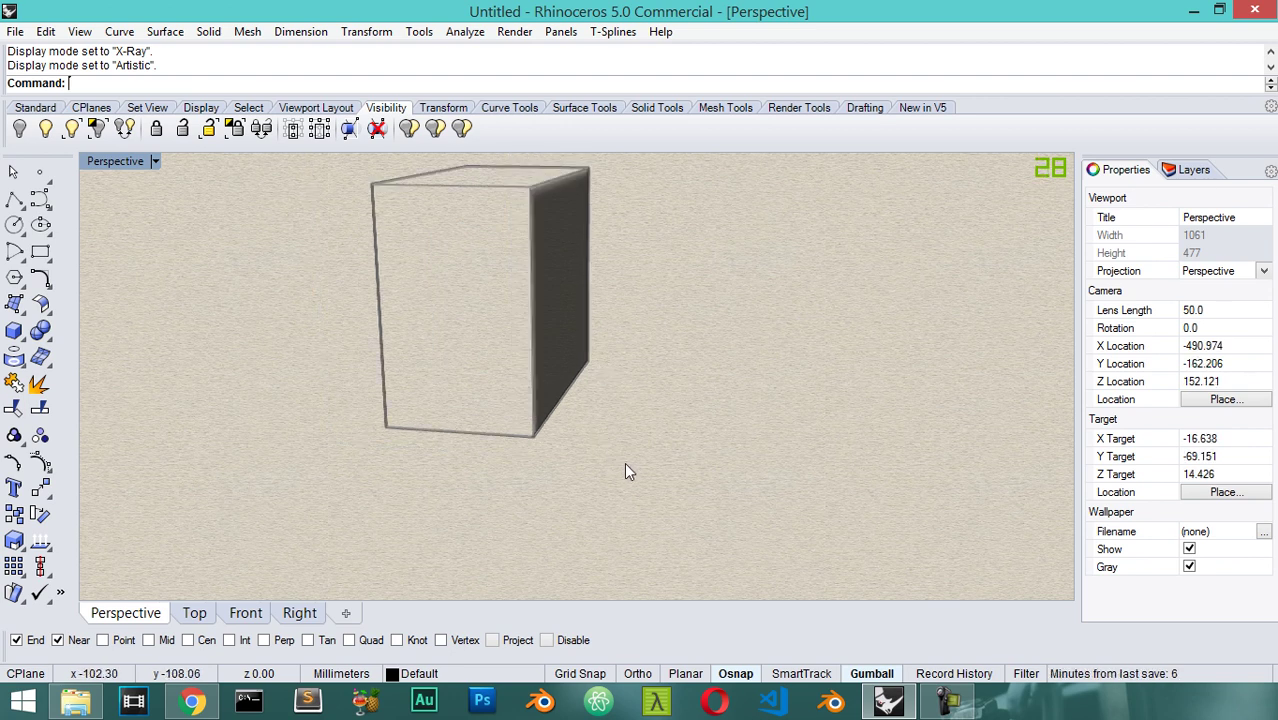
{"action": "scroll", "coordinate": [640, 460], "scroll_direction": "up", "scroll_amount": 1}
{"action": "scroll", "coordinate": [670, 448], "scroll_direction": "up", "scroll_amount": 1}
{"action": "scroll", "coordinate": [705, 445], "scroll_direction": "up", "scroll_amount": 1}
{"action": "scroll", "coordinate": [818, 447], "scroll_direction": "up", "scroll_amount": 1}
{"action": "scroll", "coordinate": [680, 450], "scroll_direction": "down", "scroll_amount": 2}
{"action": "scroll", "coordinate": [620, 440], "scroll_direction": "up", "scroll_amount": 2}
{"action": "scroll", "coordinate": [660, 438], "scroll_direction": "down", "scroll_amount": 1}
{"action": "scroll", "coordinate": [700, 440], "scroll_direction": "up", "scroll_amount": 1}
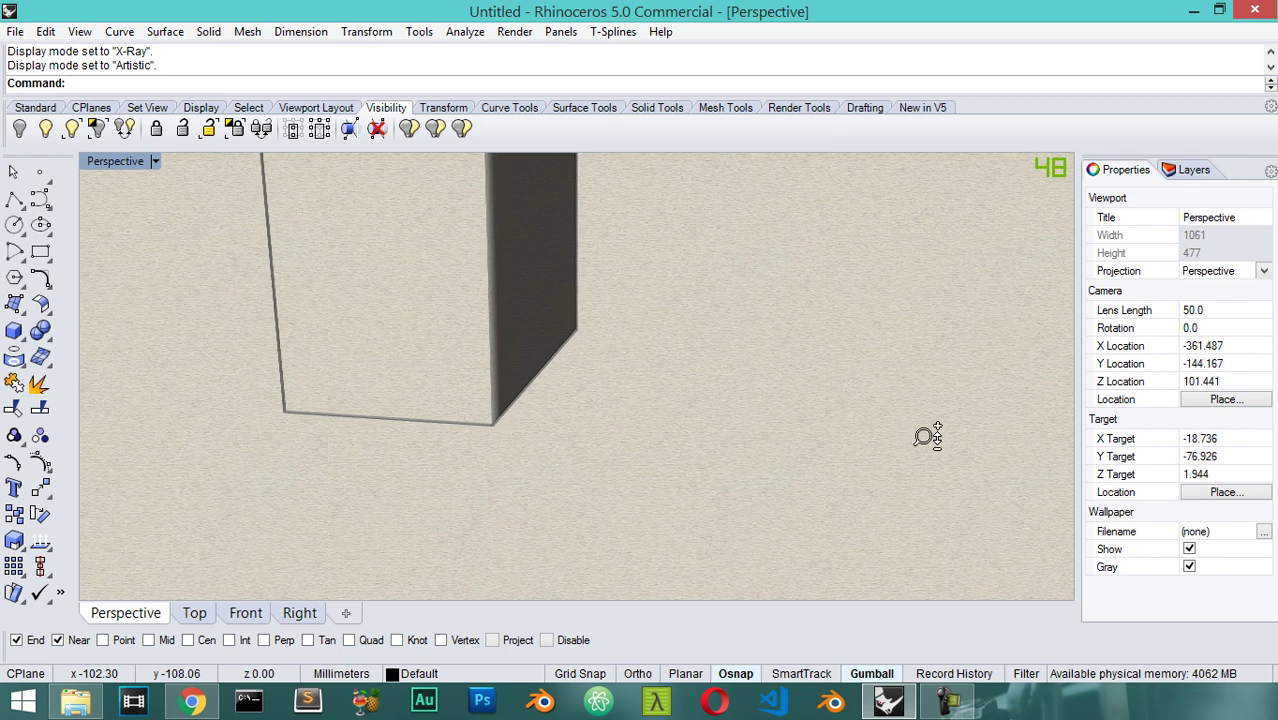
{"action": "scroll", "coordinate": [880, 435], "scroll_direction": "up", "scroll_amount": 1}
{"action": "scroll", "coordinate": [990, 425], "scroll_direction": "up", "scroll_amount": 1}
{"action": "scroll", "coordinate": [665, 400], "scroll_direction": "up", "scroll_amount": 2}
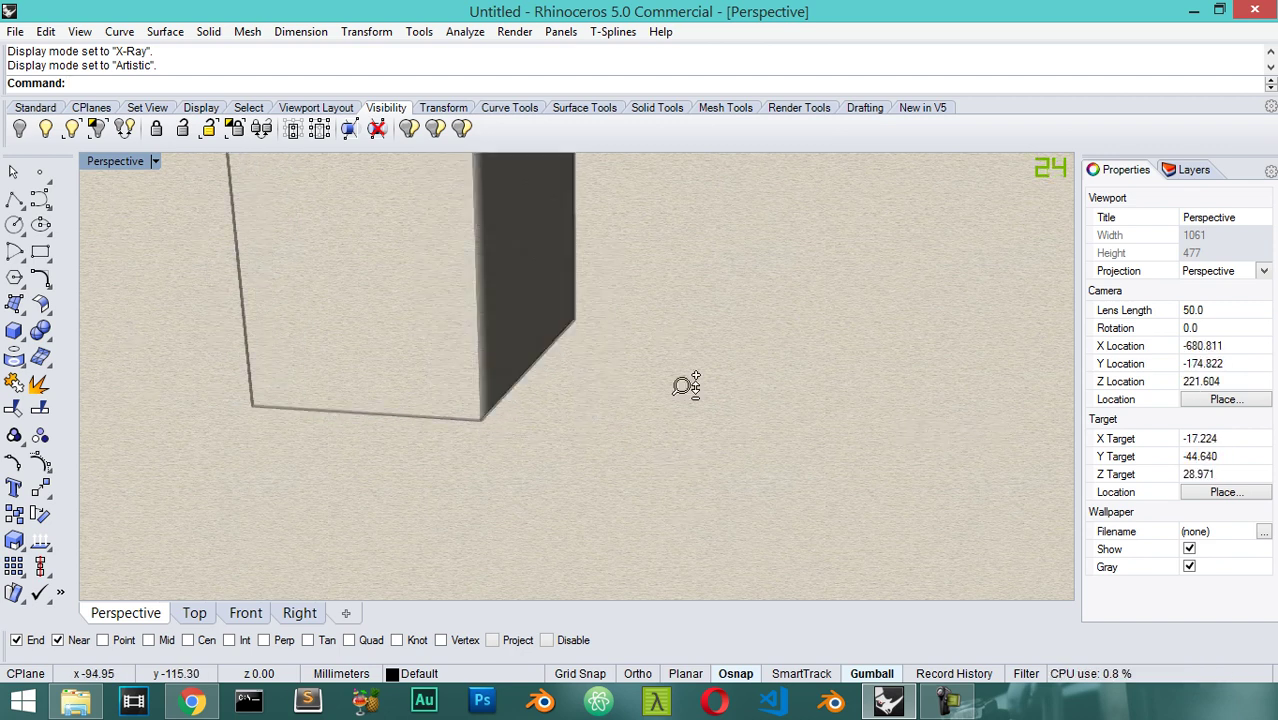
{"action": "scroll", "coordinate": [680, 355], "scroll_direction": "down", "scroll_amount": 1}
{"action": "scroll", "coordinate": [692, 410], "scroll_direction": "down", "scroll_amount": 1}
{"action": "scroll", "coordinate": [697, 390], "scroll_direction": "up", "scroll_amount": 2}
{"action": "scroll", "coordinate": [706, 377], "scroll_direction": "down", "scroll_amount": 2}
{"action": "scroll", "coordinate": [730, 470], "scroll_direction": "down", "scroll_amount": 1}
{"action": "scroll", "coordinate": [742, 456], "scroll_direction": "up", "scroll_amount": 2}
{"action": "scroll", "coordinate": [750, 405], "scroll_direction": "up", "scroll_amount": 1}
{"action": "scroll", "coordinate": [790, 500], "scroll_direction": "down", "scroll_amount": 3}
{"action": "scroll", "coordinate": [802, 560], "scroll_direction": "down", "scroll_amount": 1}
{"action": "scroll", "coordinate": [805, 555], "scroll_direction": "up", "scroll_amount": 1}
{"action": "scroll", "coordinate": [692, 480], "scroll_direction": "down", "scroll_amount": 3}
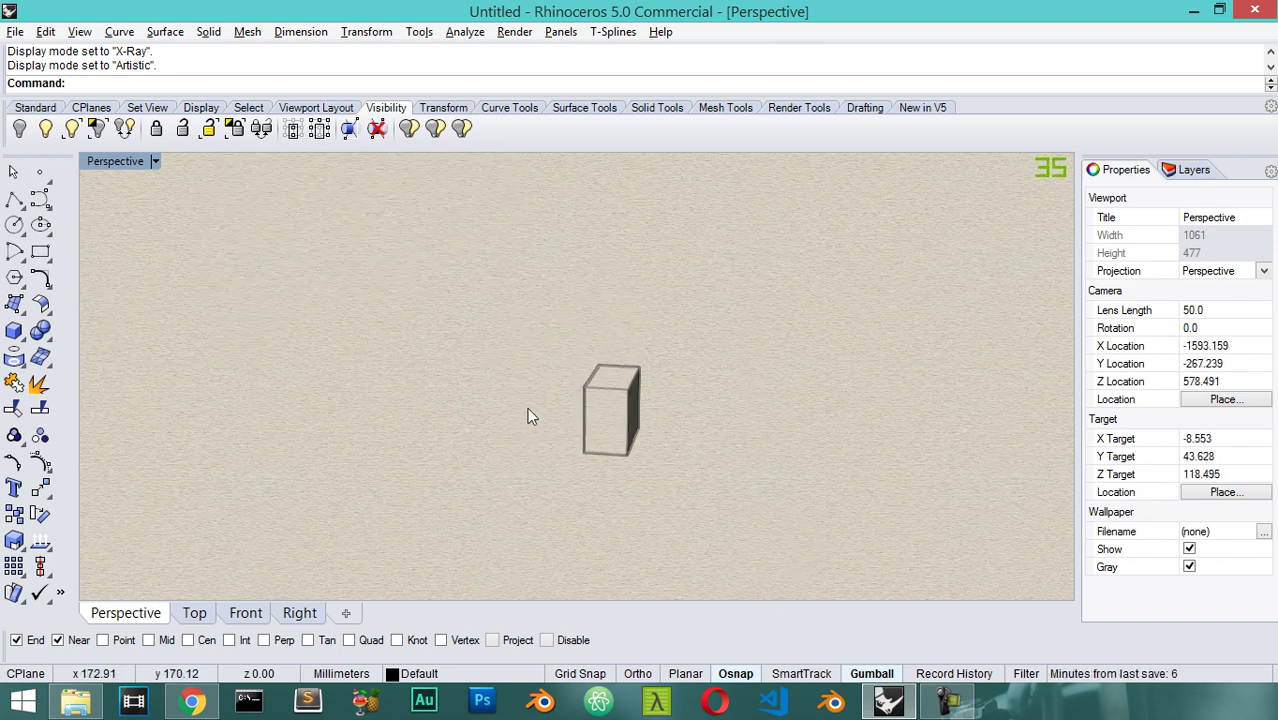
Step: Return the Perspective view to Shaded display and reframe the box
{"action": "left_click", "coordinate": [155, 161]}
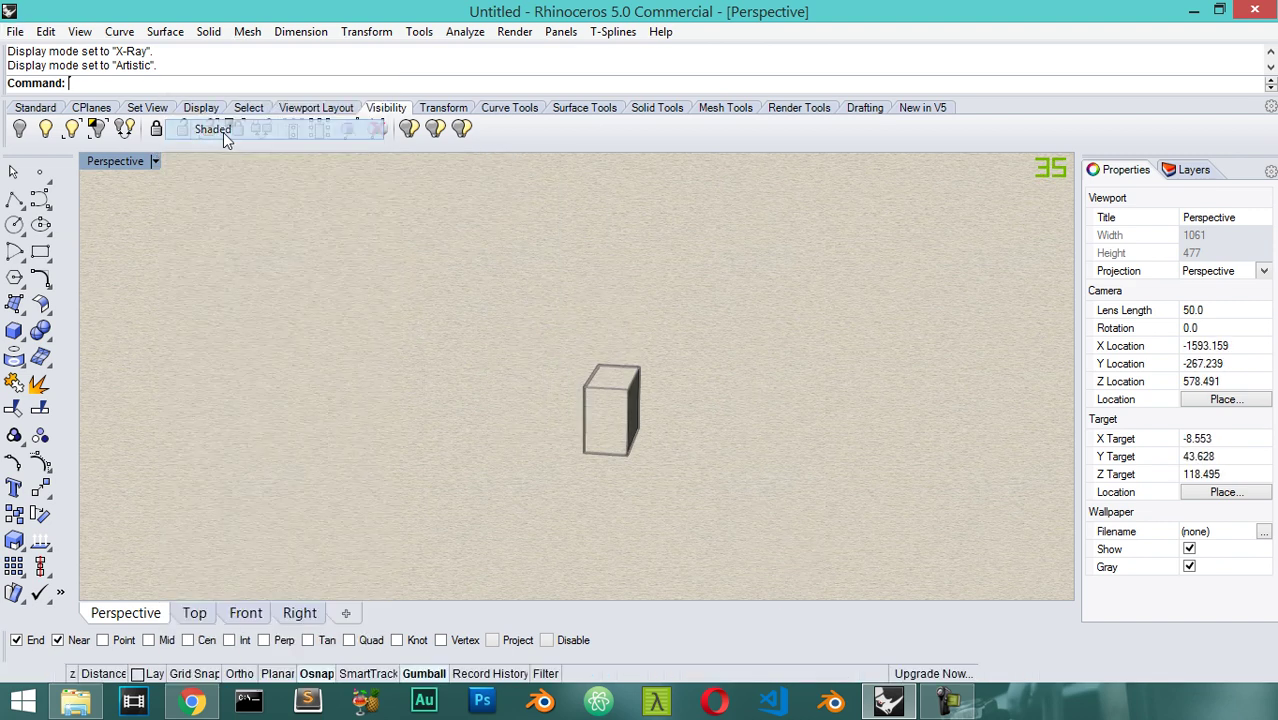
{"action": "left_click", "coordinate": [222, 128]}
{"action": "scroll", "coordinate": [700, 385], "scroll_direction": "up", "scroll_amount": 2}
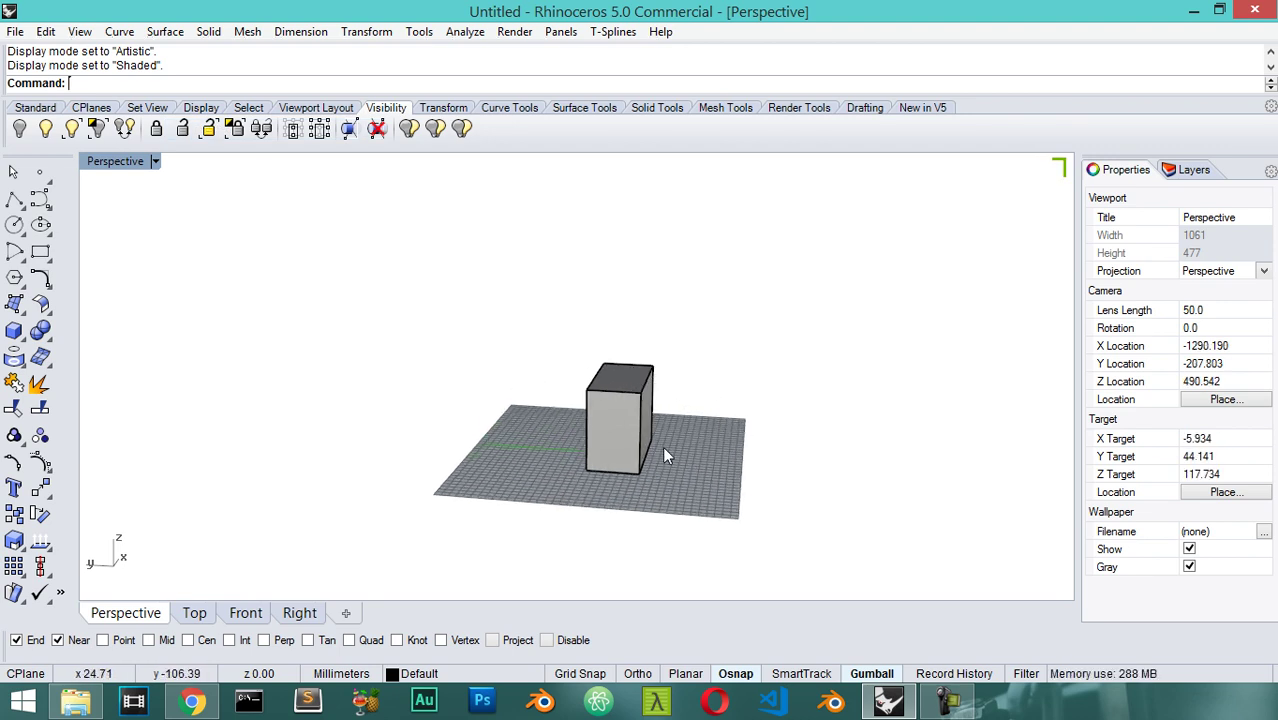
{"action": "scroll", "coordinate": [798, 442], "scroll_direction": "up", "scroll_amount": 2}
{"action": "scroll", "coordinate": [792, 437], "scroll_direction": "up", "scroll_amount": 3}
{"action": "mouse_move", "coordinate": [792, 437]}
{"action": "right_mouse_down", "text": "shift"}
{"action": "mouse_move", "coordinate": [514, 394]}
{"action": "mouse_move", "coordinate": [593, 383]}
{"action": "right_mouse_up", "text": "shift"}
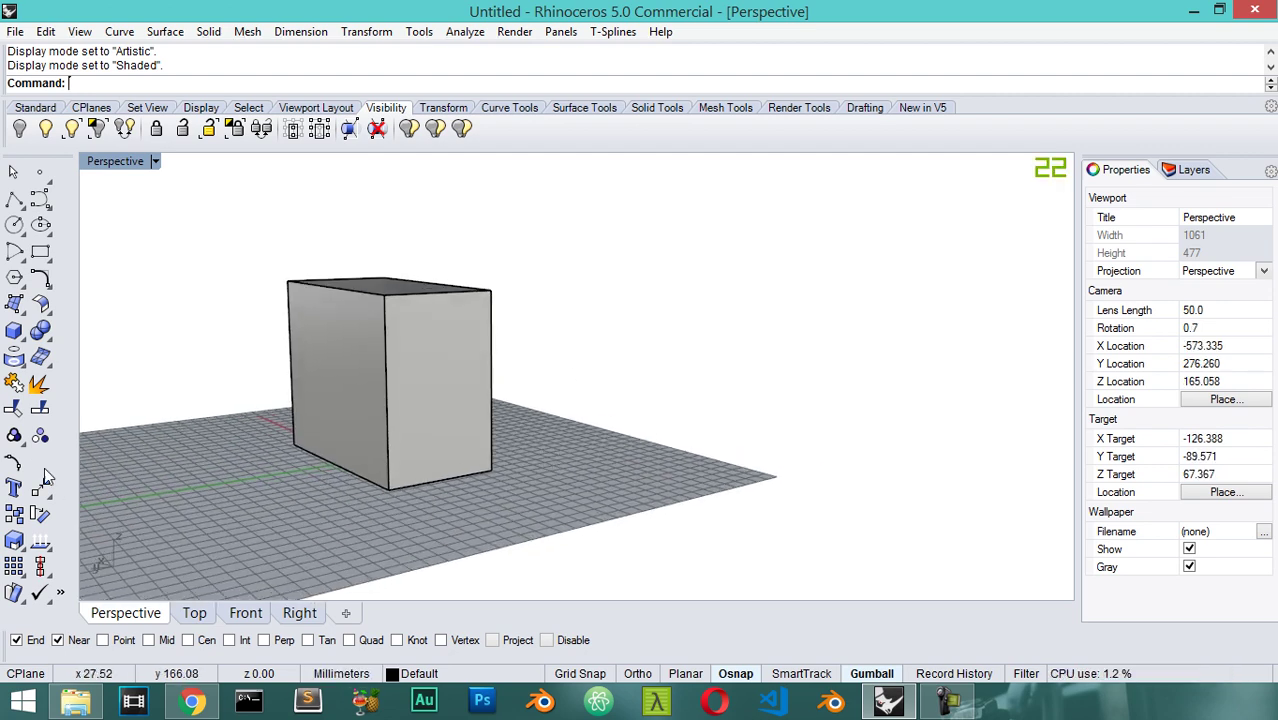
Step: Select the box, maximize the Top view and bring up the Panels list
{"action": "left_click", "coordinate": [410, 346]}
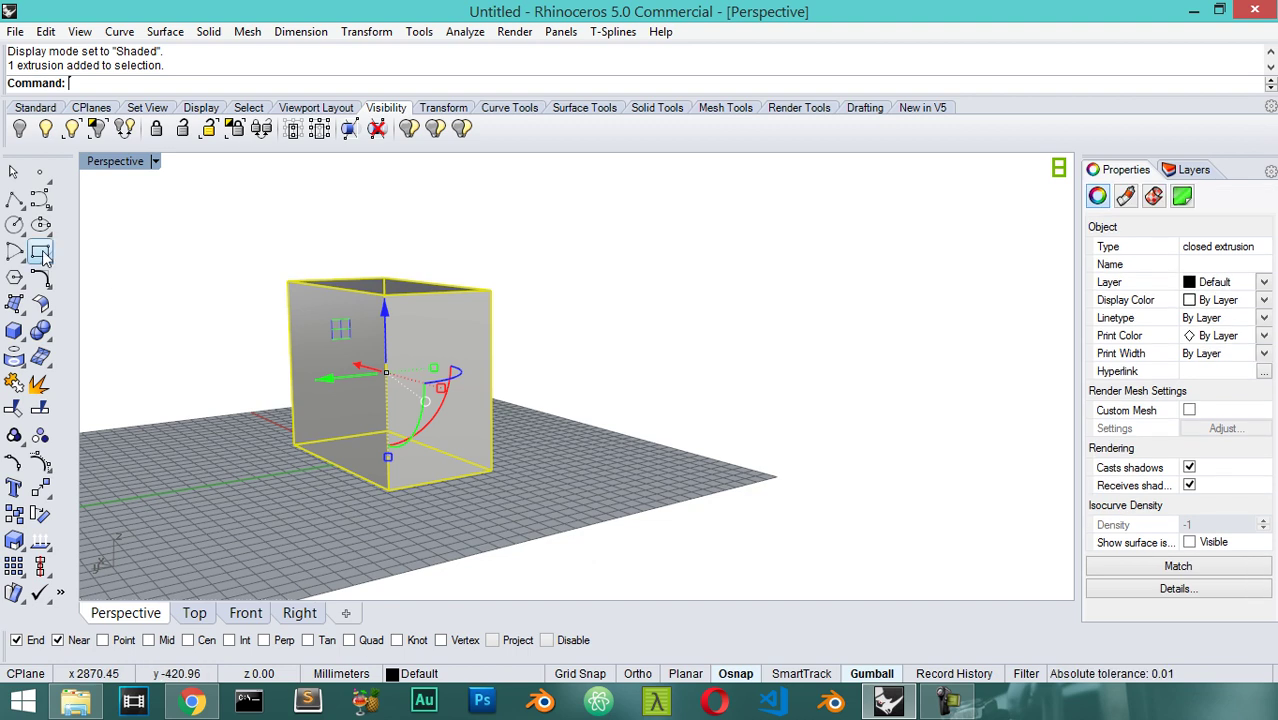
{"action": "double_click", "coordinate": [123, 164]}
{"action": "double_click", "coordinate": [97, 163]}
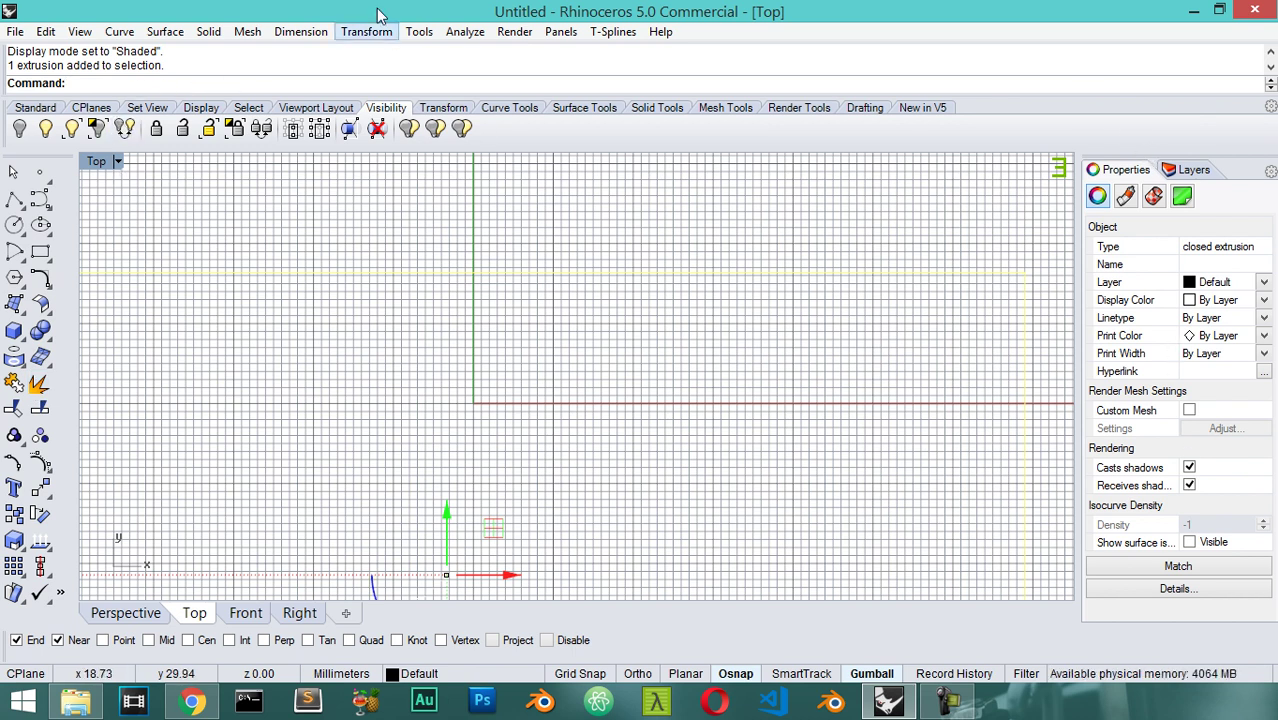
{"action": "left_click", "coordinate": [560, 32]}
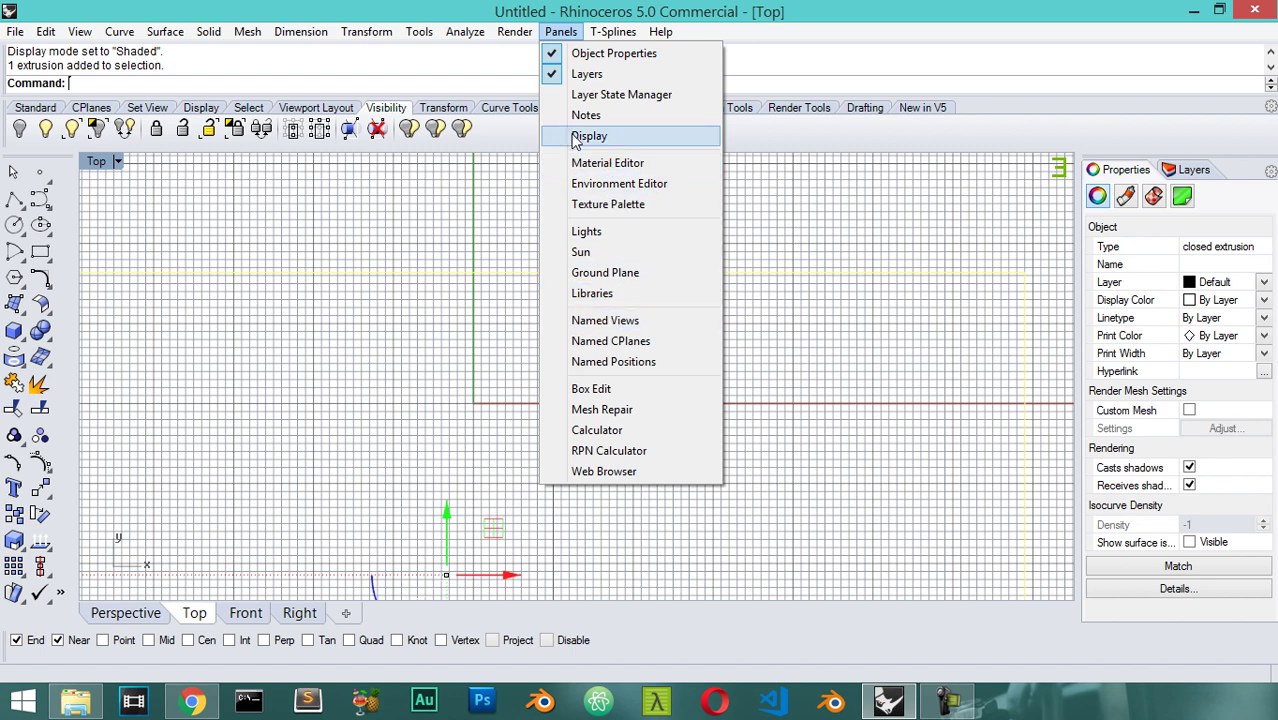
{"action": "left_click", "coordinate": [578, 120]}
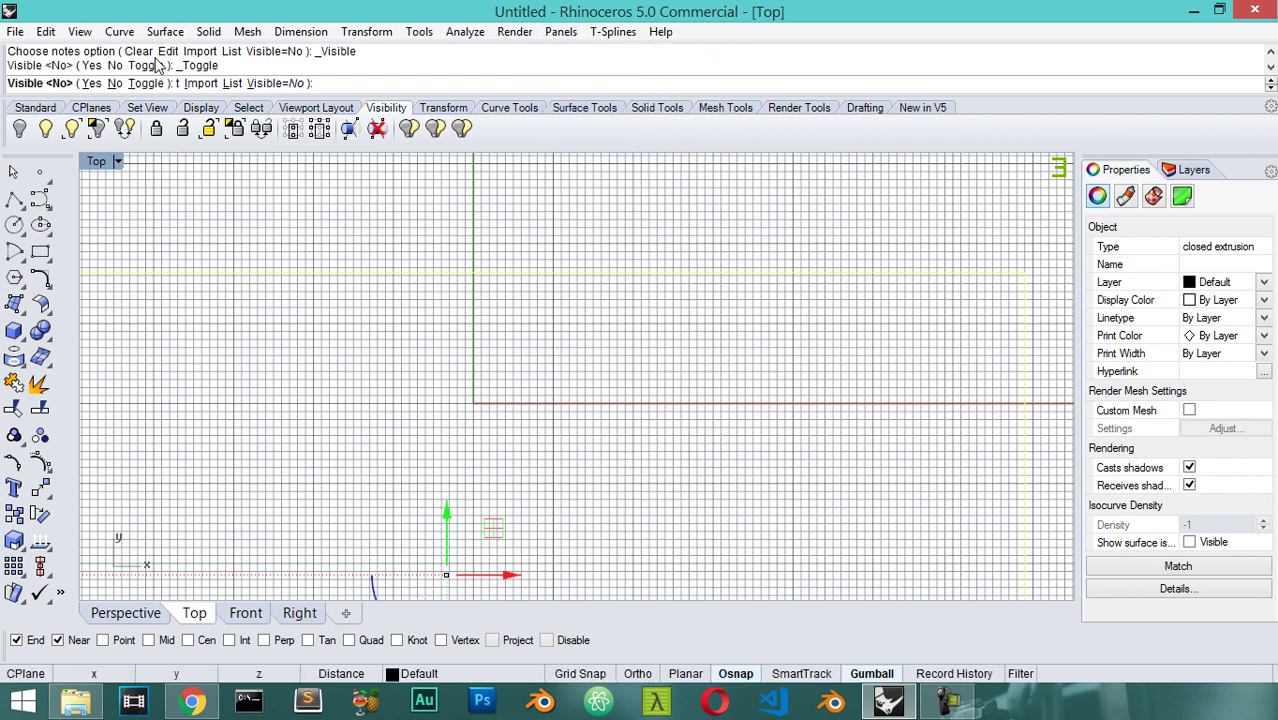
{"action": "left_click_drag", "start_coordinate": [643, 108], "coordinate": [1230, 185]}
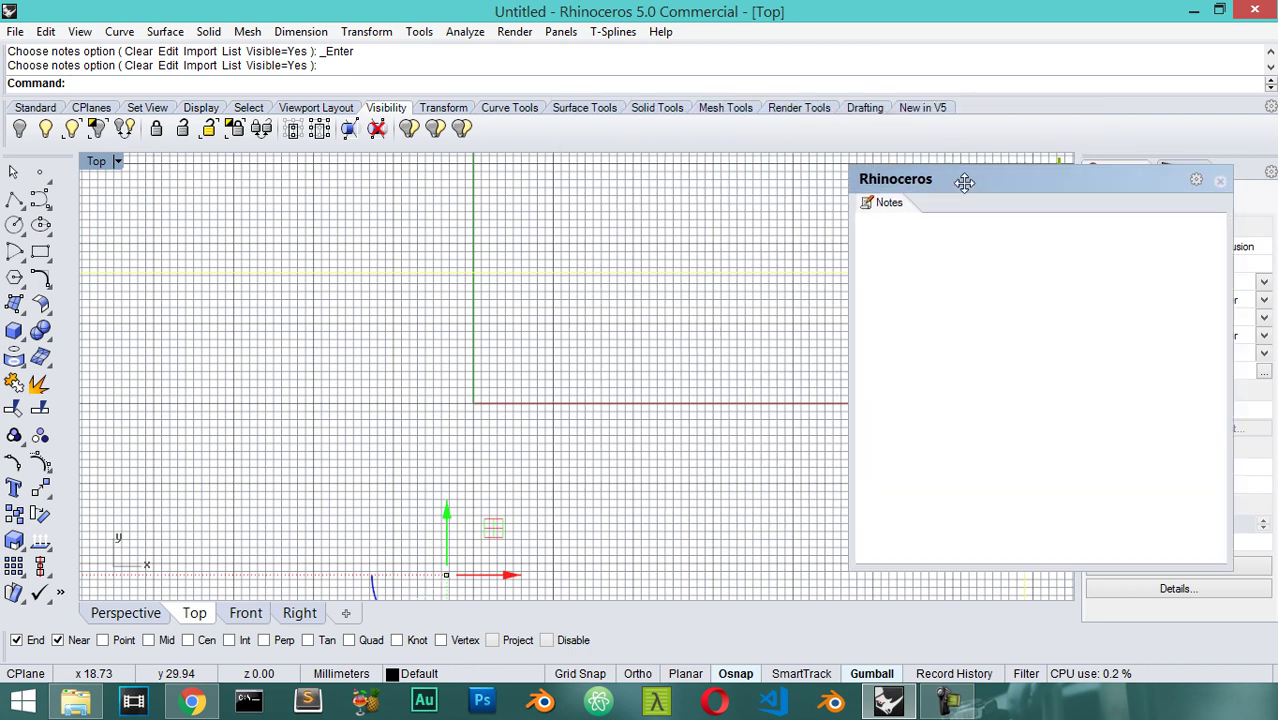
{"action": "left_click", "coordinate": [1203, 203]}
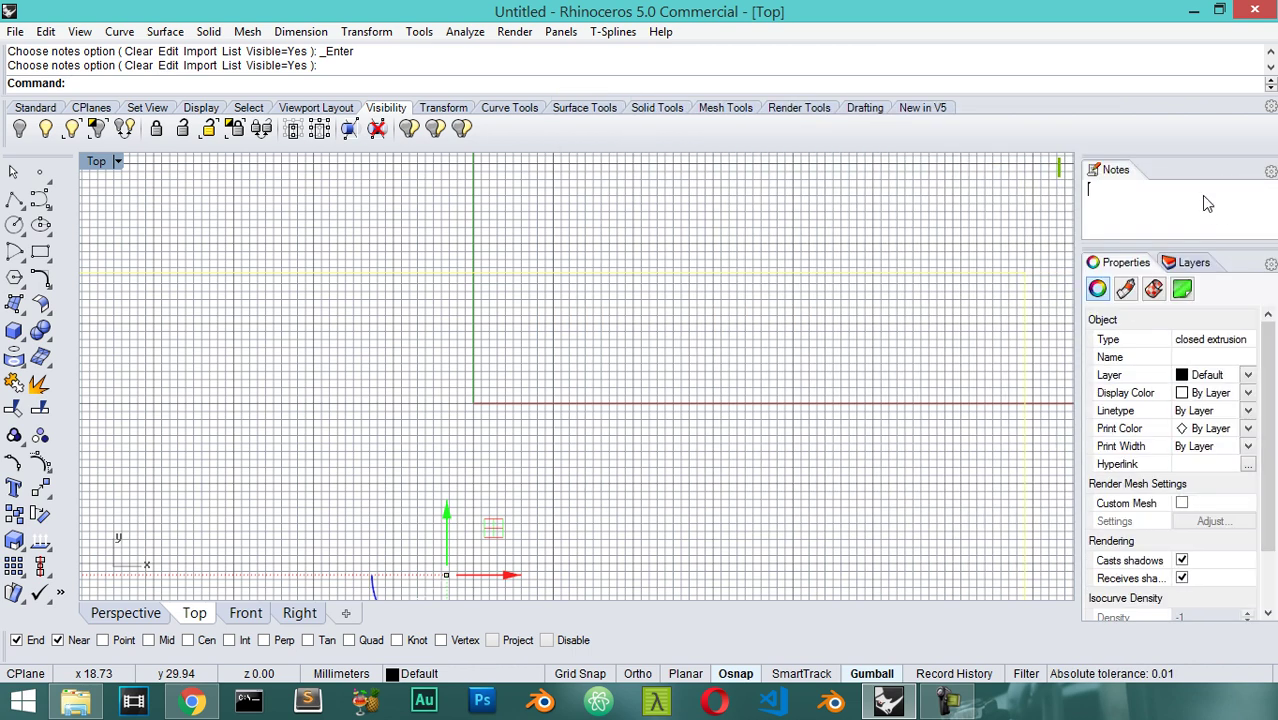
{"action": "left_click_drag", "start_coordinate": [1114, 193], "coordinate": [1193, 271]}
{"action": "left_click", "coordinate": [1110, 170]}
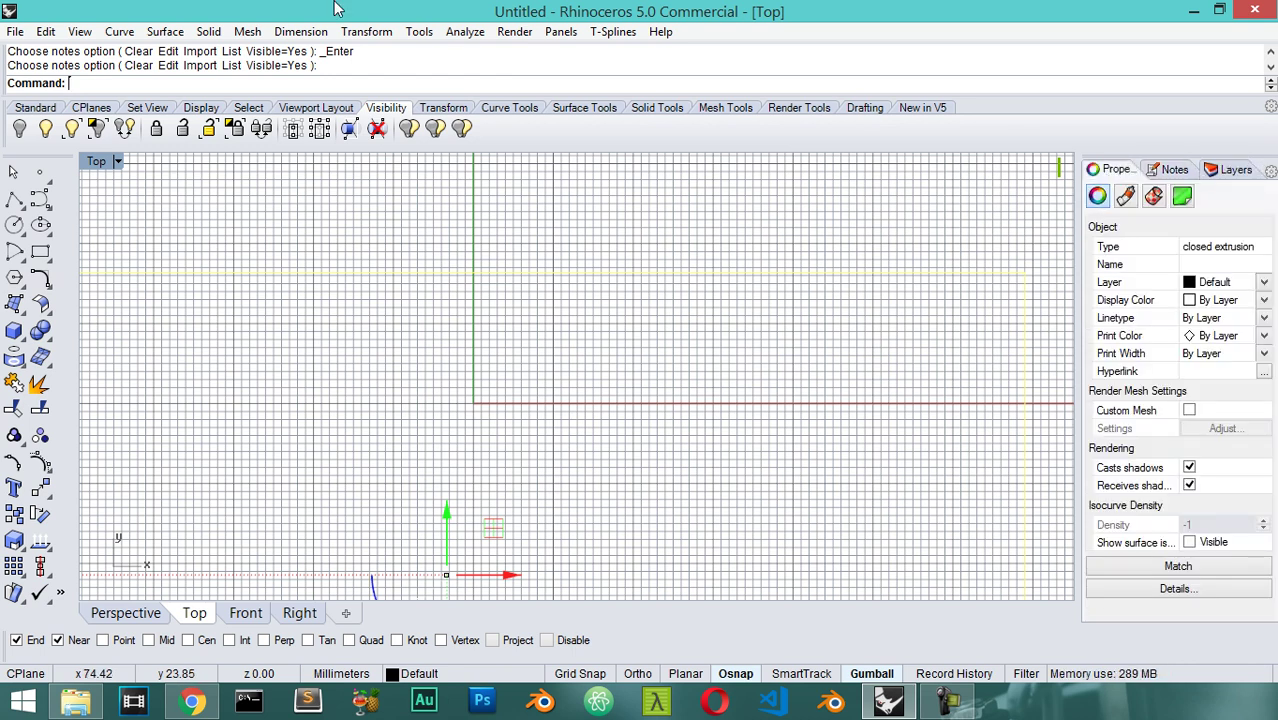
{"action": "left_click", "coordinate": [561, 31]}
{"action": "left_click", "coordinate": [595, 115]}
{"action": "type", "text": "Line"}
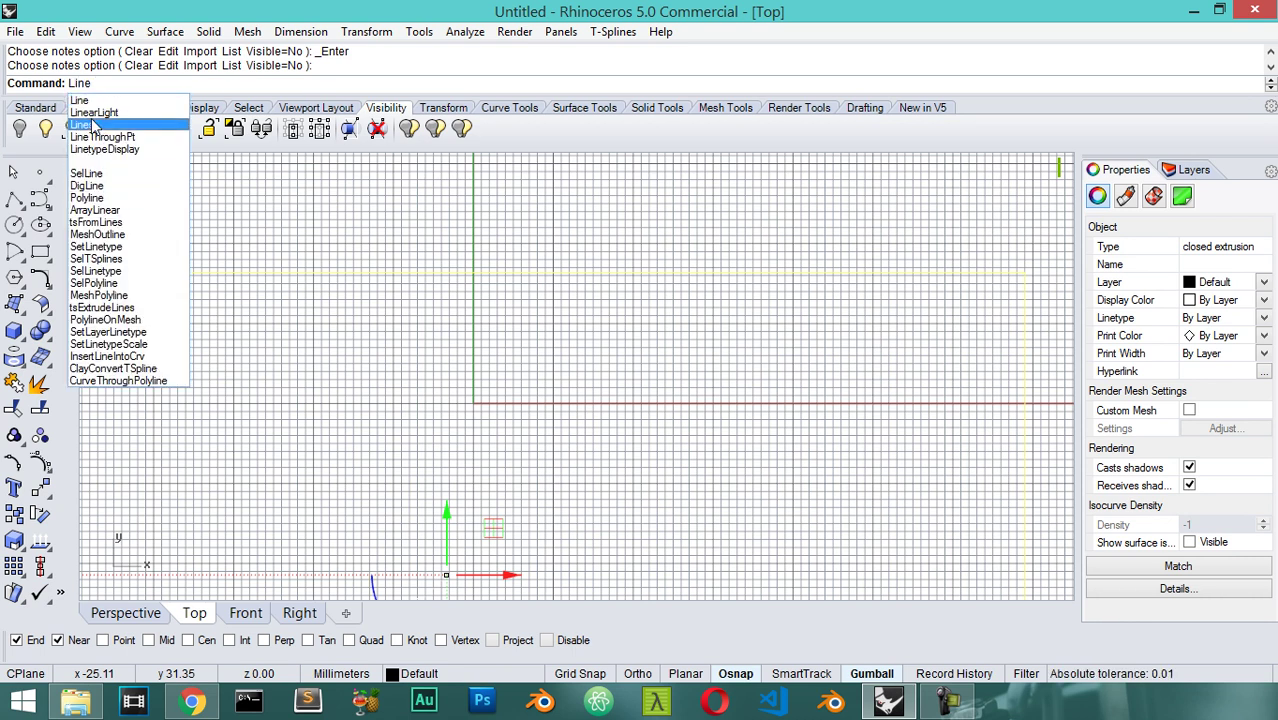
Step: Draw one diagonal line segment in the upper-left of the Top view
{"action": "left_click", "coordinate": [92, 107]}
{"action": "left_click", "coordinate": [180, 320]}
{"action": "left_click", "coordinate": [288, 422]}
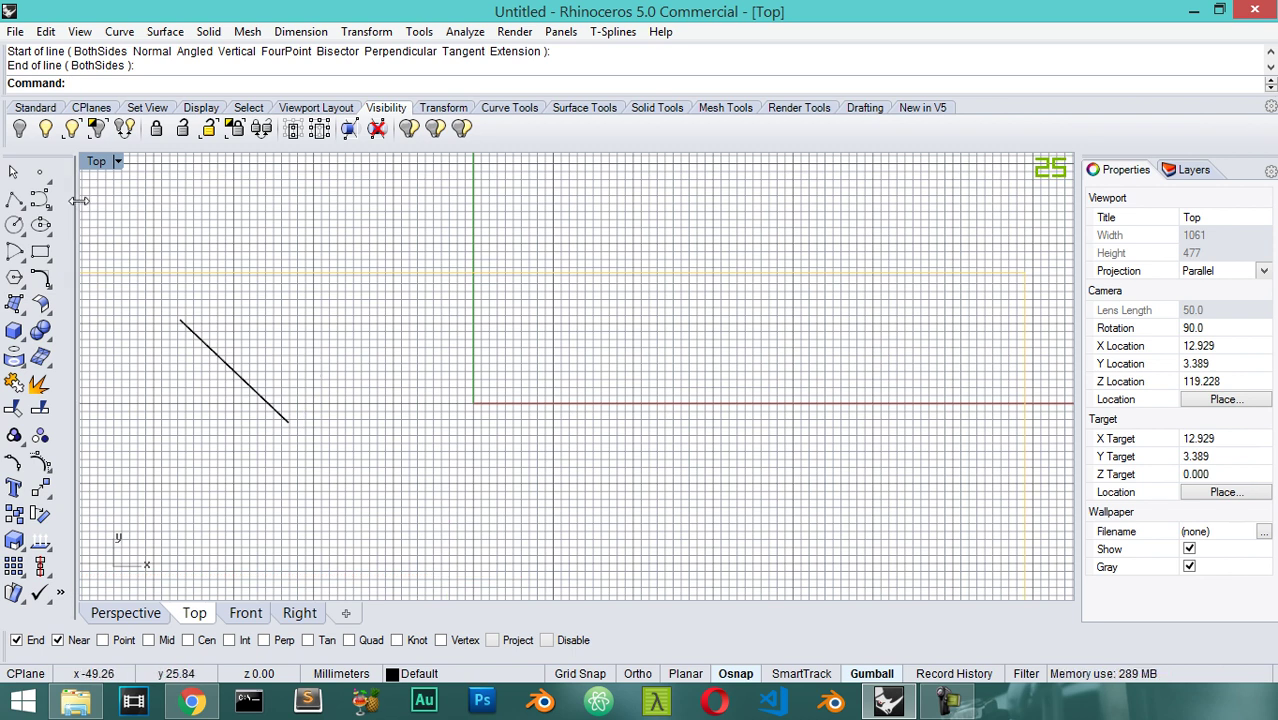
Step: Browse the Transform and Curve toolbar tabs, then return to Standard
{"action": "left_click", "coordinate": [459, 110]}
{"action": "left_click", "coordinate": [510, 110]}
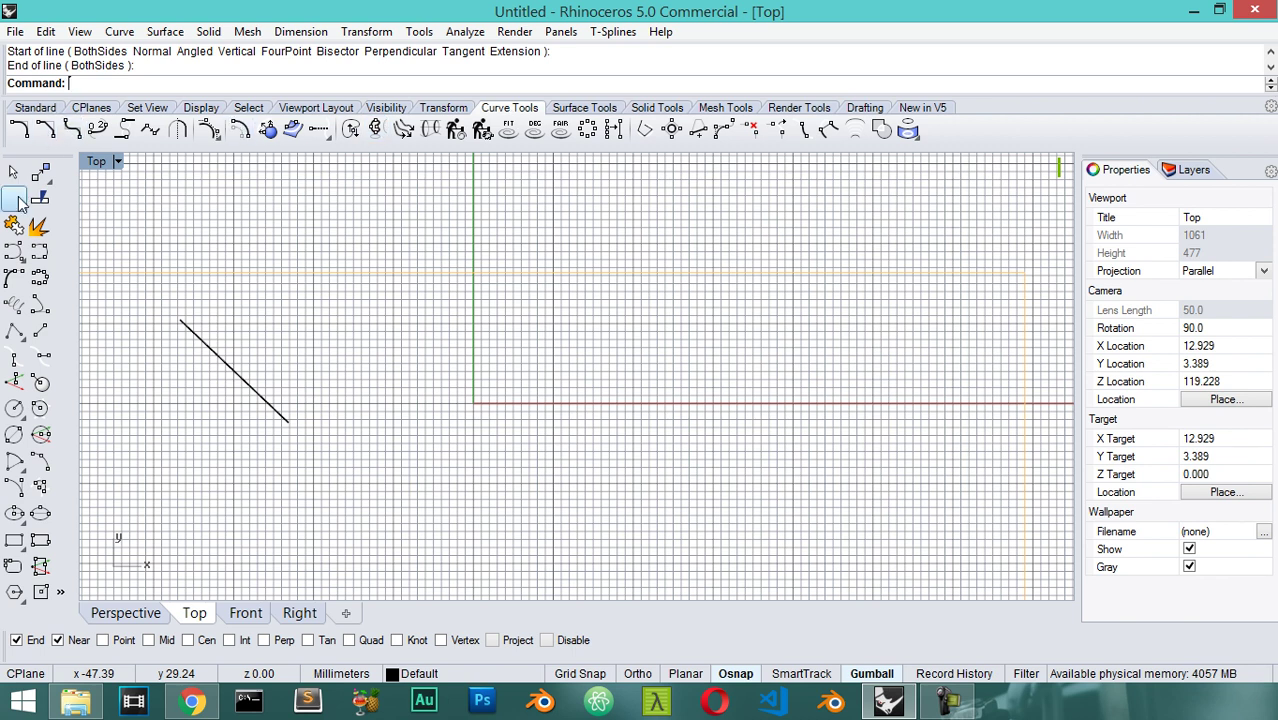
{"action": "left_click", "coordinate": [35, 107]}
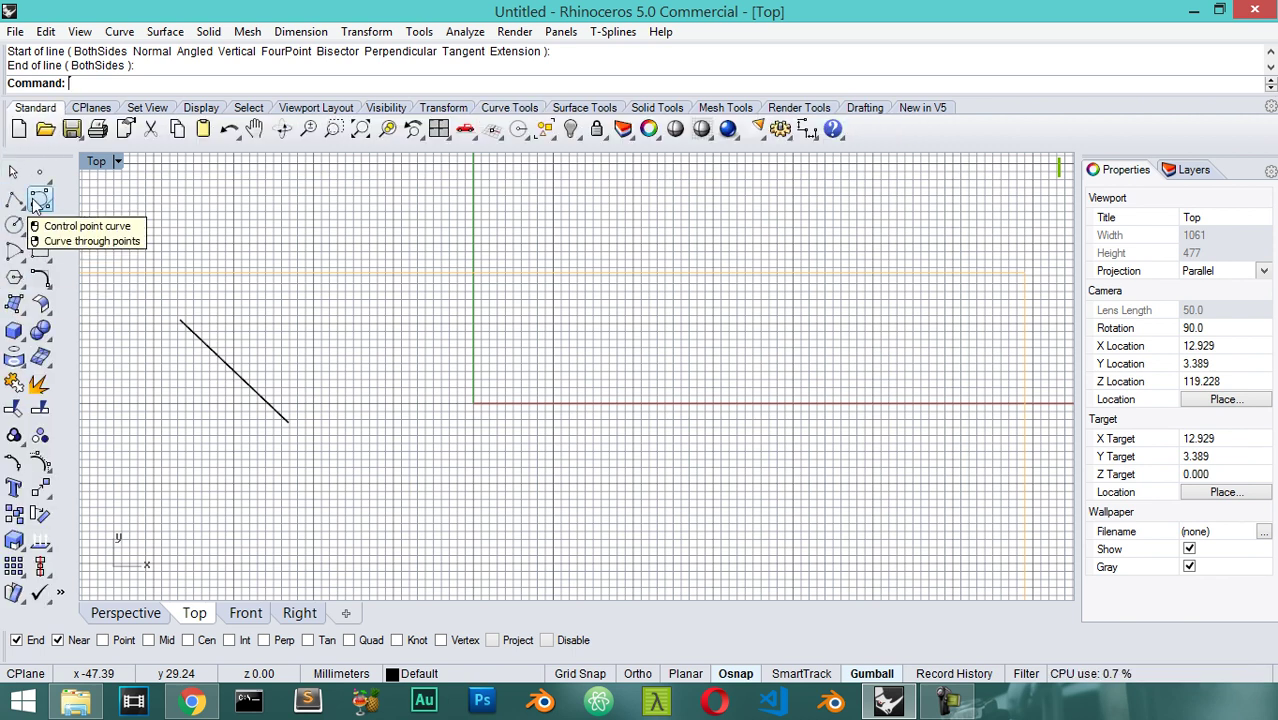
Step: Draw a 12-vertex zigzag polyline across the top of the Top view
{"action": "left_click", "coordinate": [17, 201]}
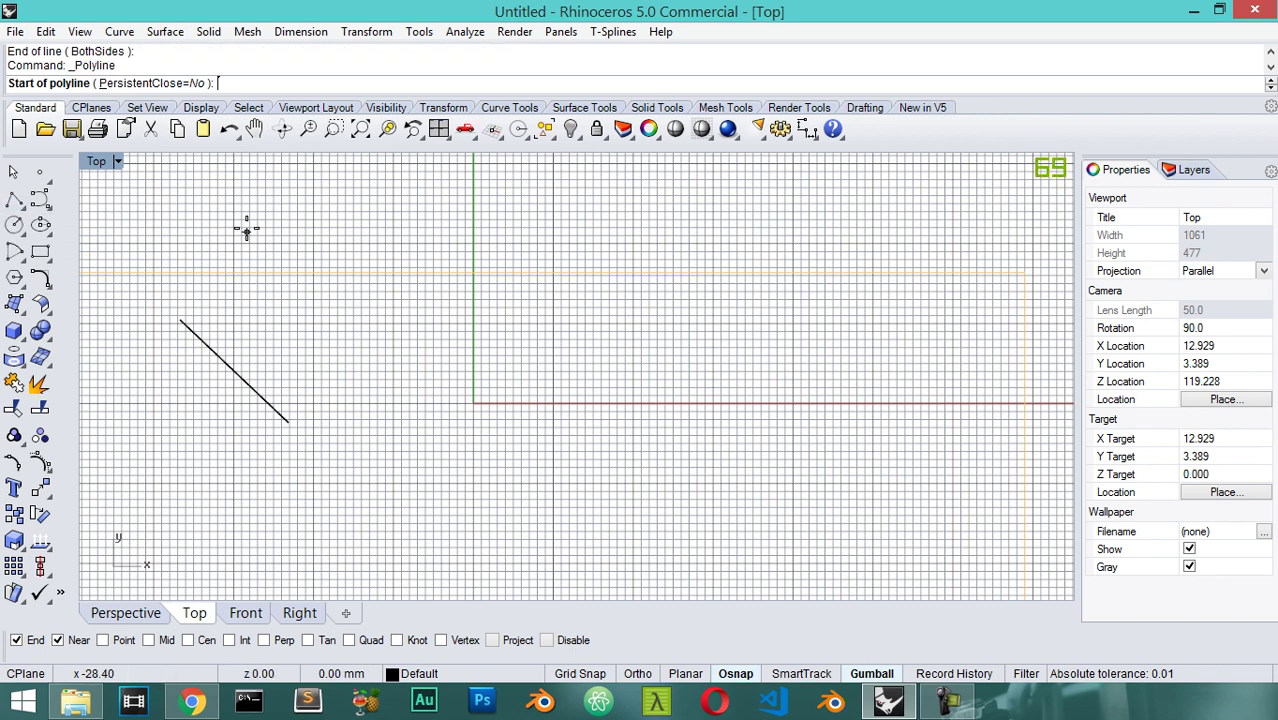
{"action": "left_click", "coordinate": [247, 226]}
{"action": "left_click", "coordinate": [384, 235]}
{"action": "left_click", "coordinate": [406, 205]}
{"action": "left_click", "coordinate": [425, 185]}
{"action": "left_click", "coordinate": [566, 178]}
{"action": "left_click", "coordinate": [651, 199]}
{"action": "left_click", "coordinate": [695, 216]}
{"action": "left_click", "coordinate": [792, 223]}
{"action": "left_click", "coordinate": [831, 203]}
{"action": "left_click", "coordinate": [878, 158]}
{"action": "left_click", "coordinate": [1019, 198]}
{"action": "left_click", "coordinate": [983, 233]}
{"action": "key", "text": "Return"}
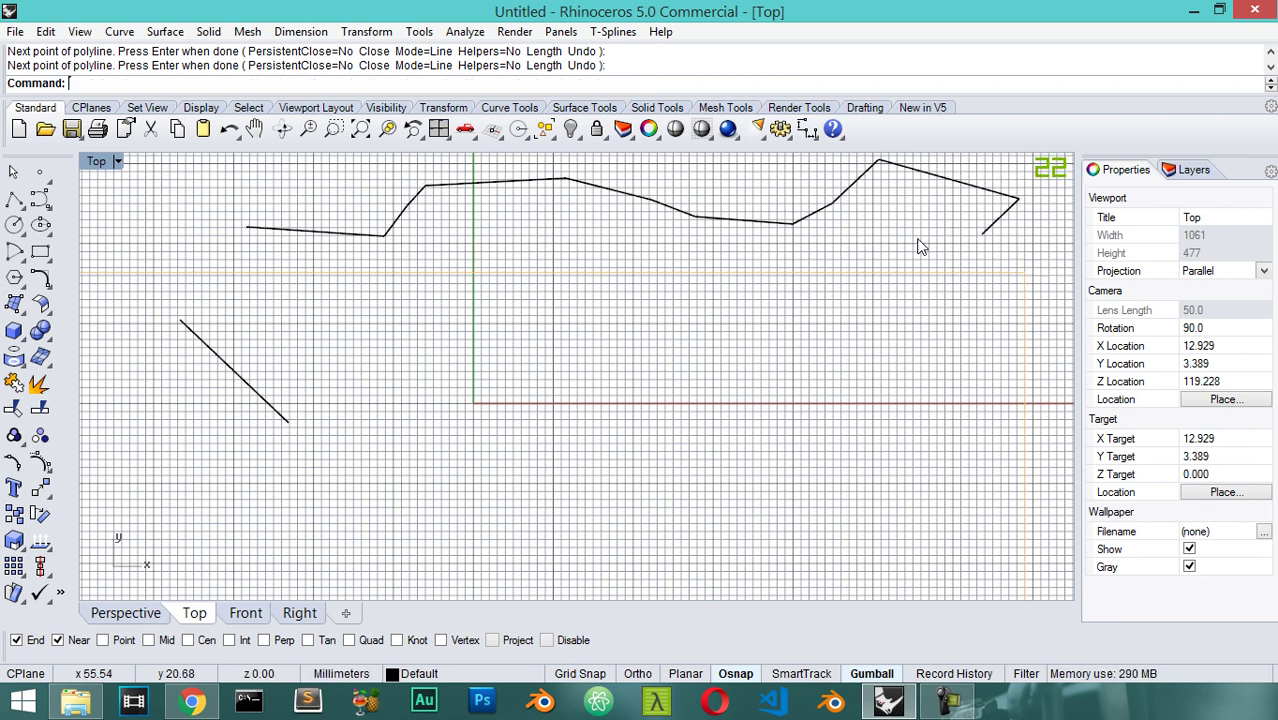
Step: Explode the polyline into separate segments and select several individually
{"action": "left_click", "coordinate": [965, 196]}
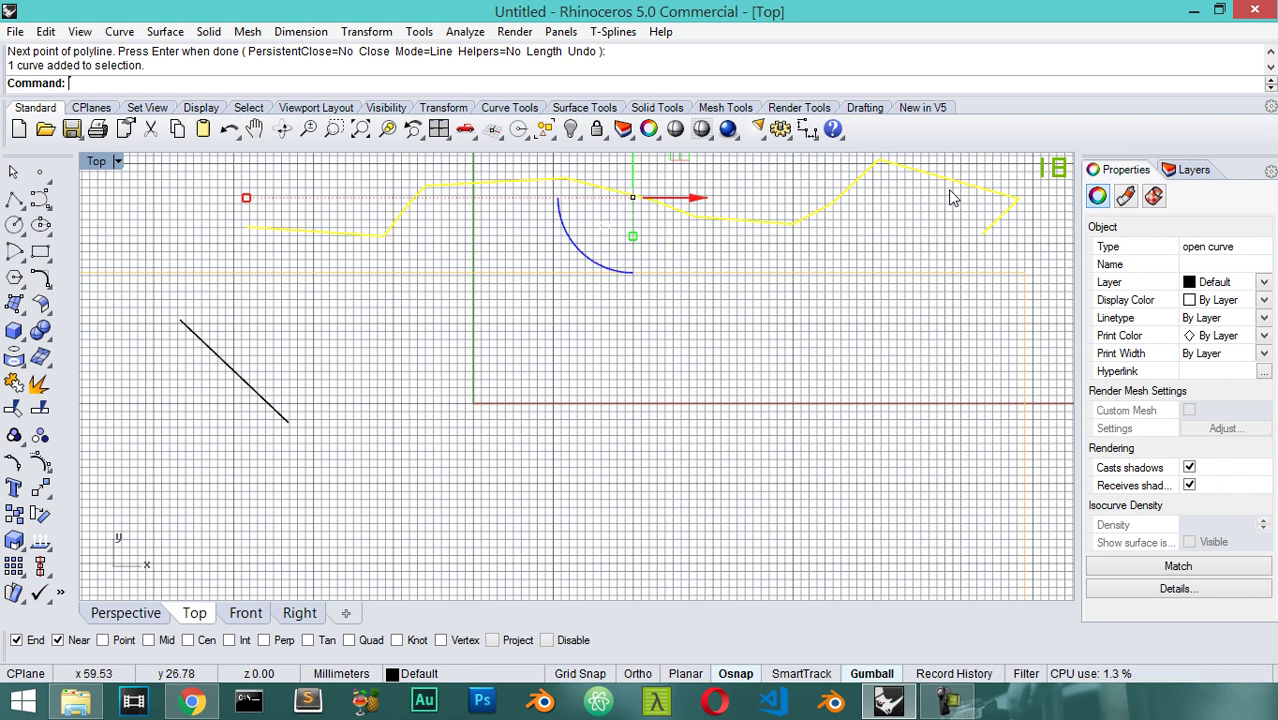
{"action": "left_click", "coordinate": [38, 385]}
{"action": "left_click", "coordinate": [821, 211]}
{"action": "left_click", "coordinate": [895, 170]}
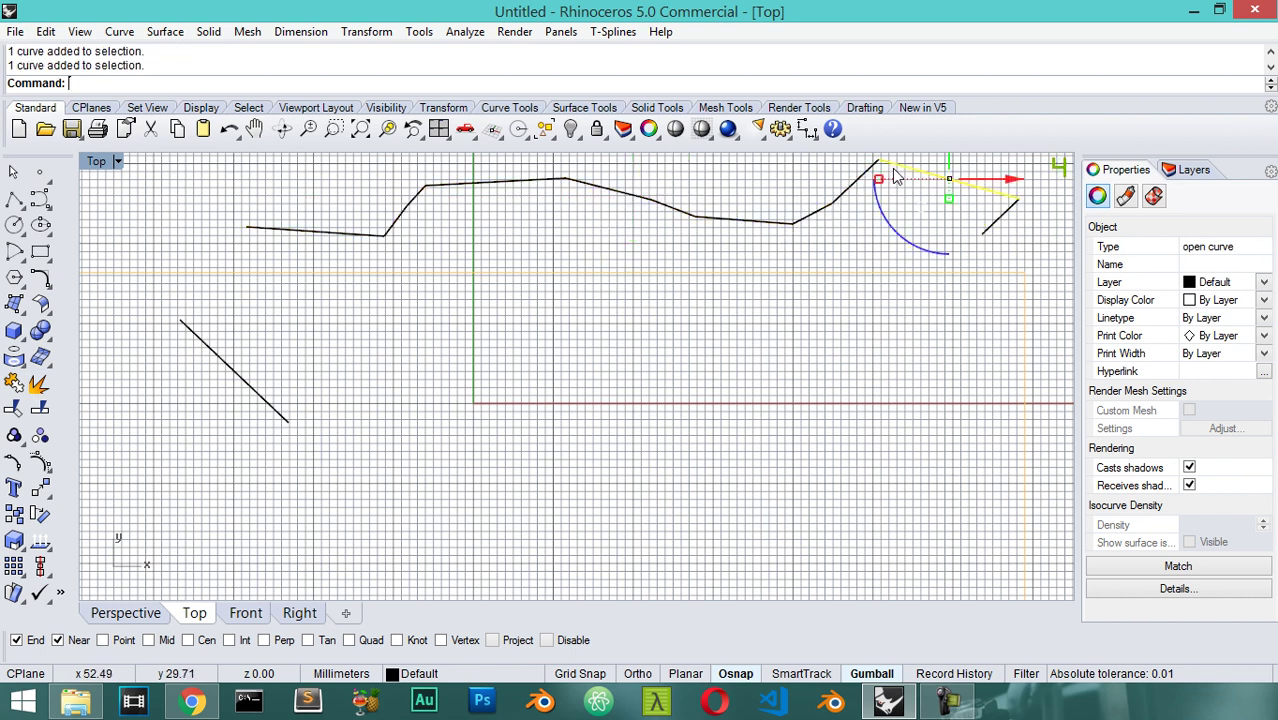
{"action": "left_click", "coordinate": [854, 186]}
{"action": "left_click", "coordinate": [807, 222]}
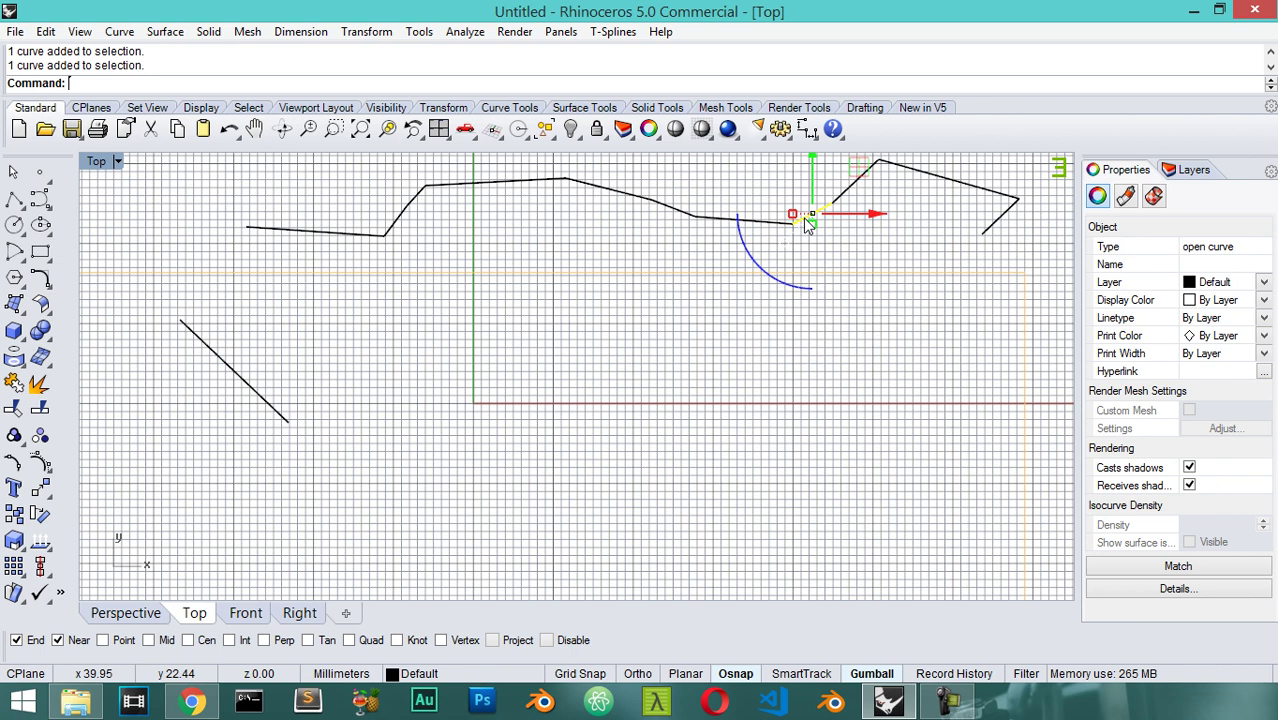
Step: Select all objects with Ctrl+A and delete them, leaving the scene empty
{"action": "scroll", "coordinate": [256, 285], "scroll_direction": "down", "scroll_amount": 10}
{"action": "key", "text": "Escape"}
{"action": "key", "text": "ctrl+a"}
{"action": "key", "text": "Delete"}
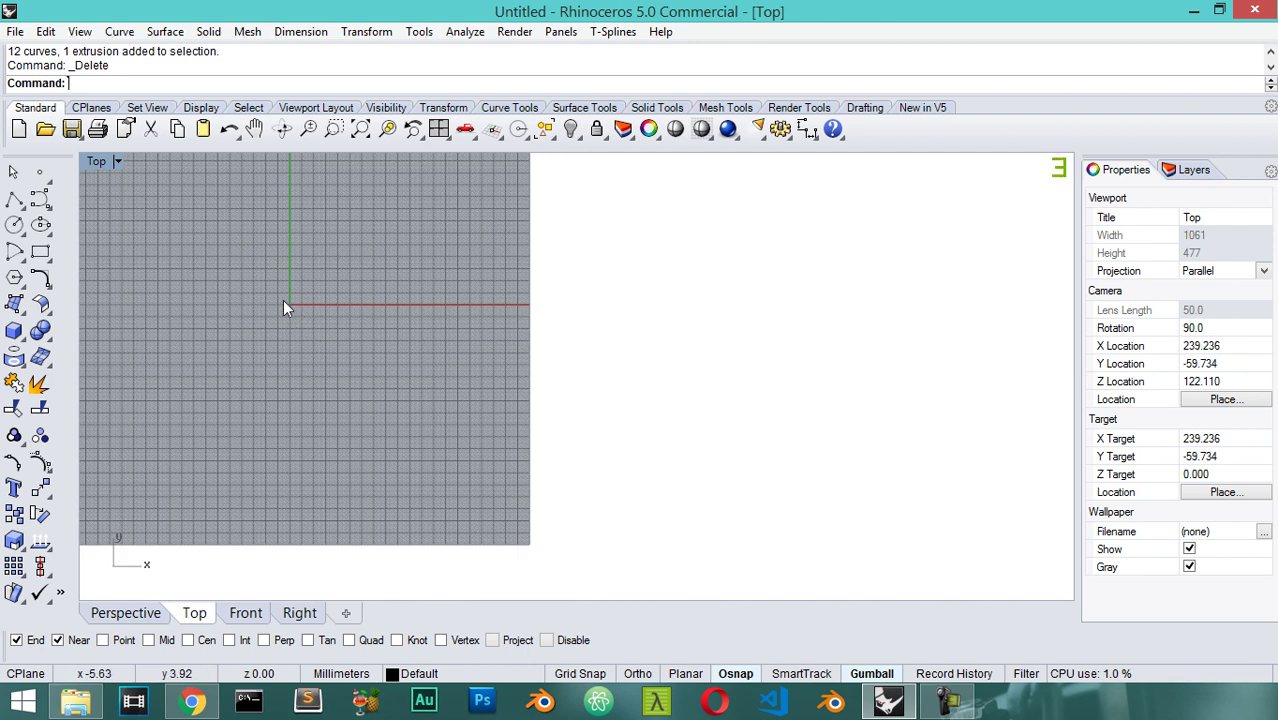
{"action": "right_click", "coordinate": [284, 303]}
{"action": "left_click", "coordinate": [237, 237]}
Step: Maximize the Front view via the four-view layout and pan it
{"action": "double_click", "coordinate": [95, 161]}
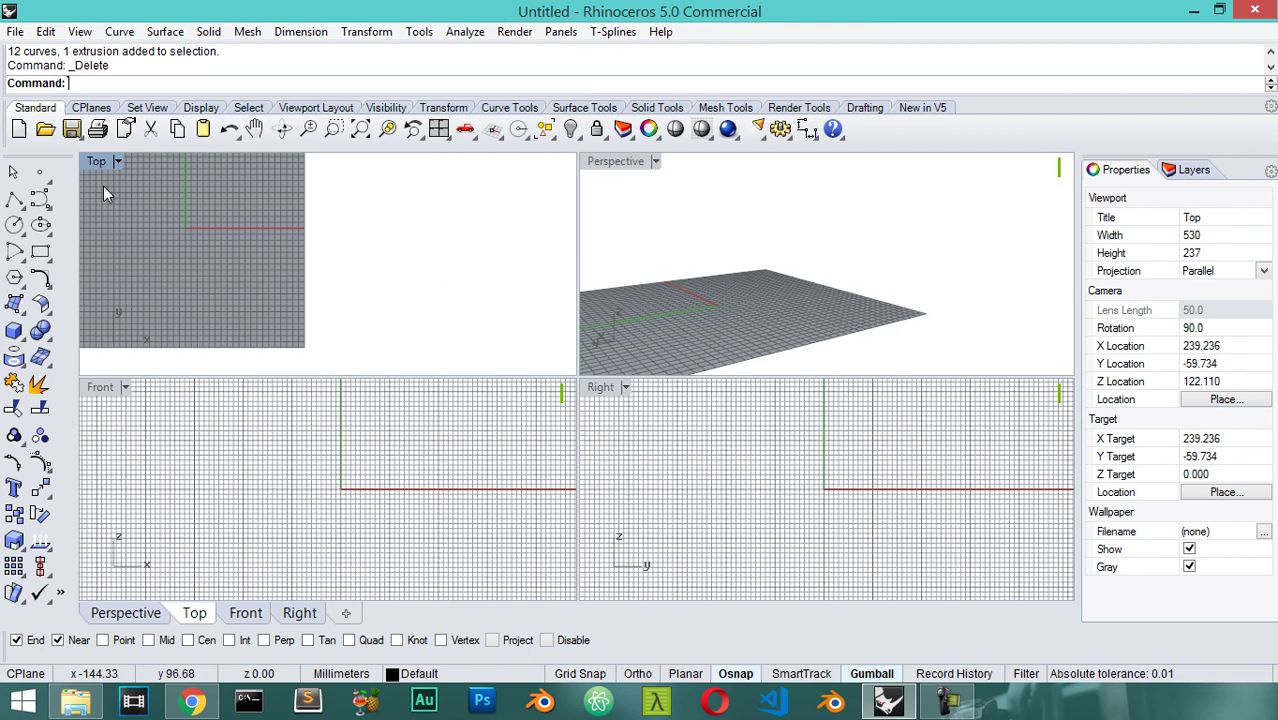
{"action": "double_click", "coordinate": [107, 392]}
{"action": "mouse_move", "coordinate": [205, 371]}
{"action": "right_mouse_down"}
{"action": "mouse_move", "coordinate": [534, 366]}
{"action": "mouse_move", "coordinate": [508, 291]}
{"action": "mouse_move", "coordinate": [424, 377]}
{"action": "mouse_move", "coordinate": [491, 360]}
{"action": "mouse_move", "coordinate": [487, 331]}
{"action": "right_mouse_up"}
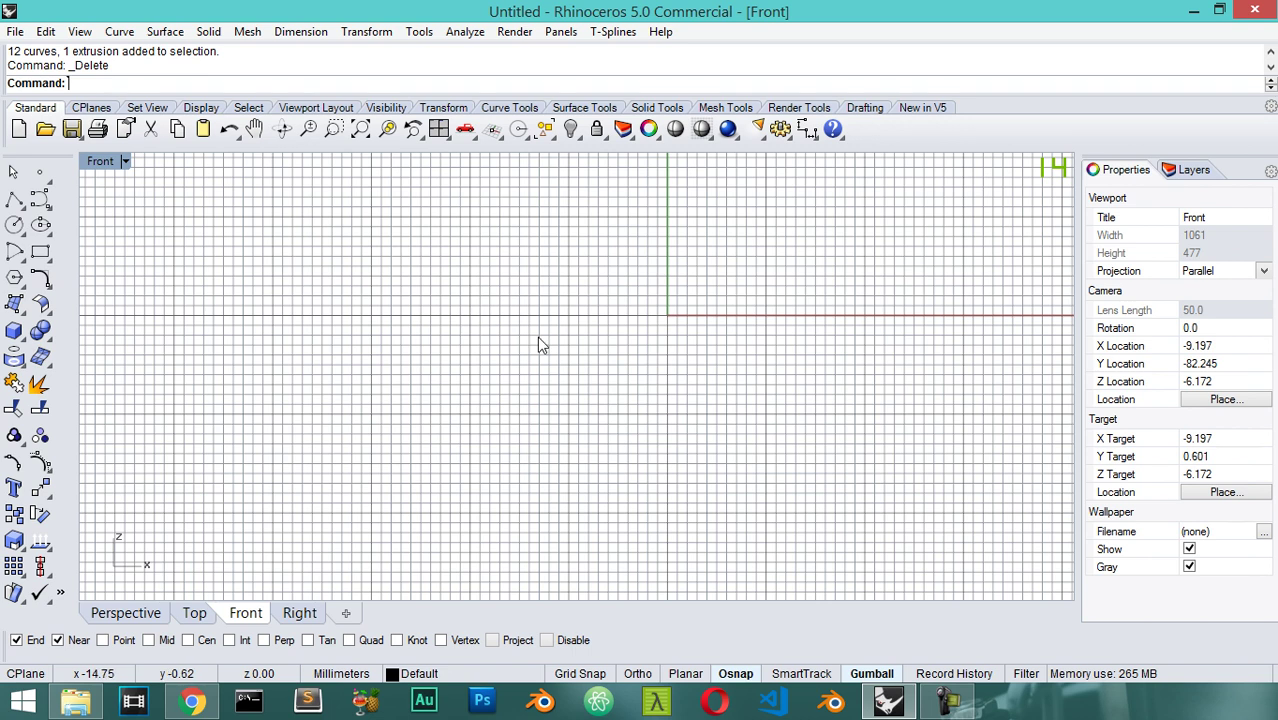
Step: Draw an 8-point S-shaped control-point curve from upper left to lower right, then select it
{"action": "mouse_move", "coordinate": [556, 371]}
{"action": "right_mouse_down"}
{"action": "mouse_move", "coordinate": [502, 331]}
{"action": "mouse_move", "coordinate": [571, 334]}
{"action": "mouse_move", "coordinate": [507, 390]}
{"action": "mouse_move", "coordinate": [328, 422]}
{"action": "mouse_move", "coordinate": [451, 405]}
{"action": "mouse_move", "coordinate": [203, 354]}
{"action": "right_mouse_up"}
{"action": "left_click", "coordinate": [14, 199]}
{"action": "left_click", "coordinate": [158, 236]}
{"action": "left_click", "coordinate": [228, 361]}
{"action": "left_click", "coordinate": [275, 421]}
{"action": "left_click", "coordinate": [431, 409]}
{"action": "left_click", "coordinate": [457, 382]}
{"action": "left_click", "coordinate": [647, 208]}
{"action": "left_click", "coordinate": [761, 187]}
{"action": "left_click", "coordinate": [1057, 428]}
{"action": "key", "text": "Return"}
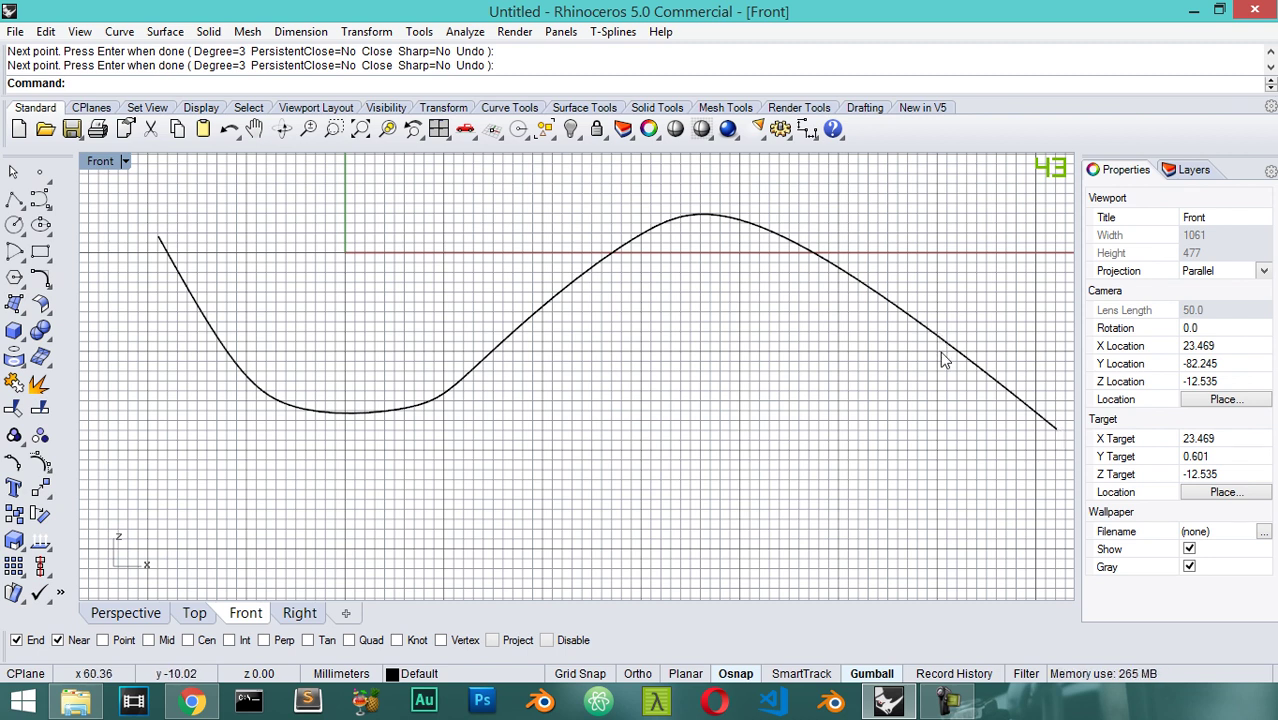
{"action": "left_click", "coordinate": [546, 312]}
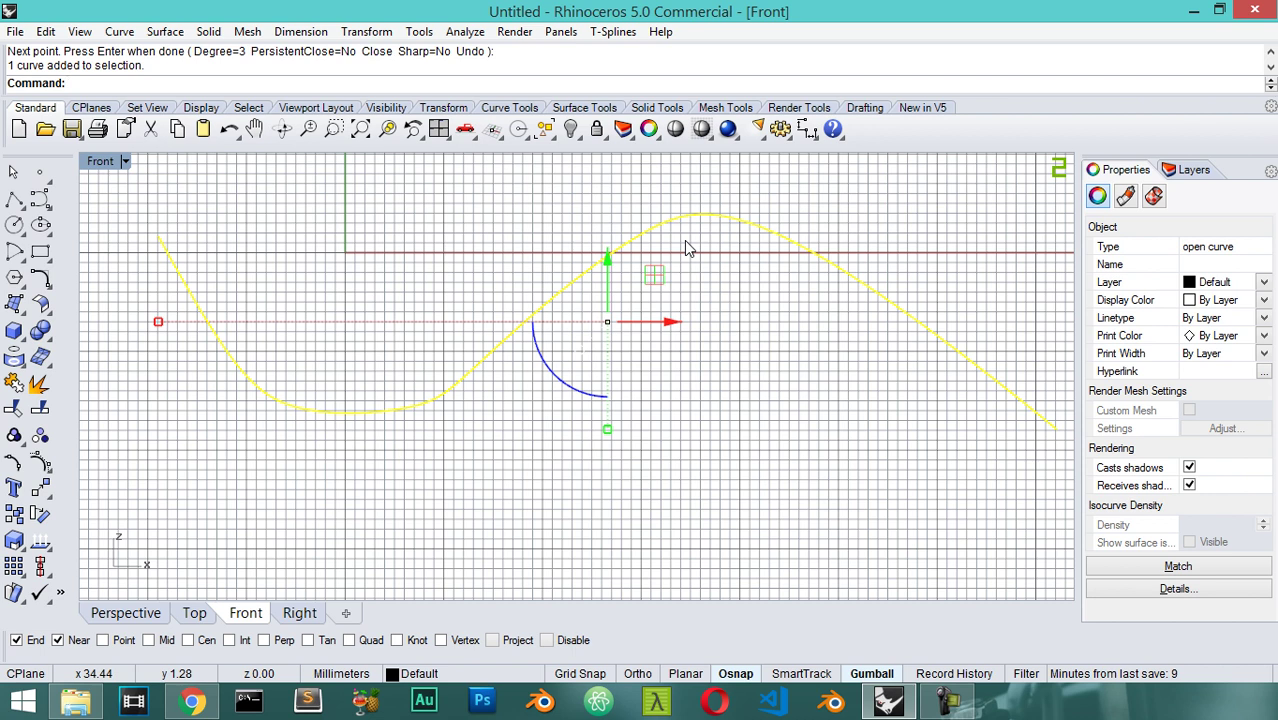
Step: Show control points and drag them to deepen the left dip and raise the rise
{"action": "left_click", "coordinate": [40, 462]}
{"action": "left_click", "coordinate": [428, 410]}
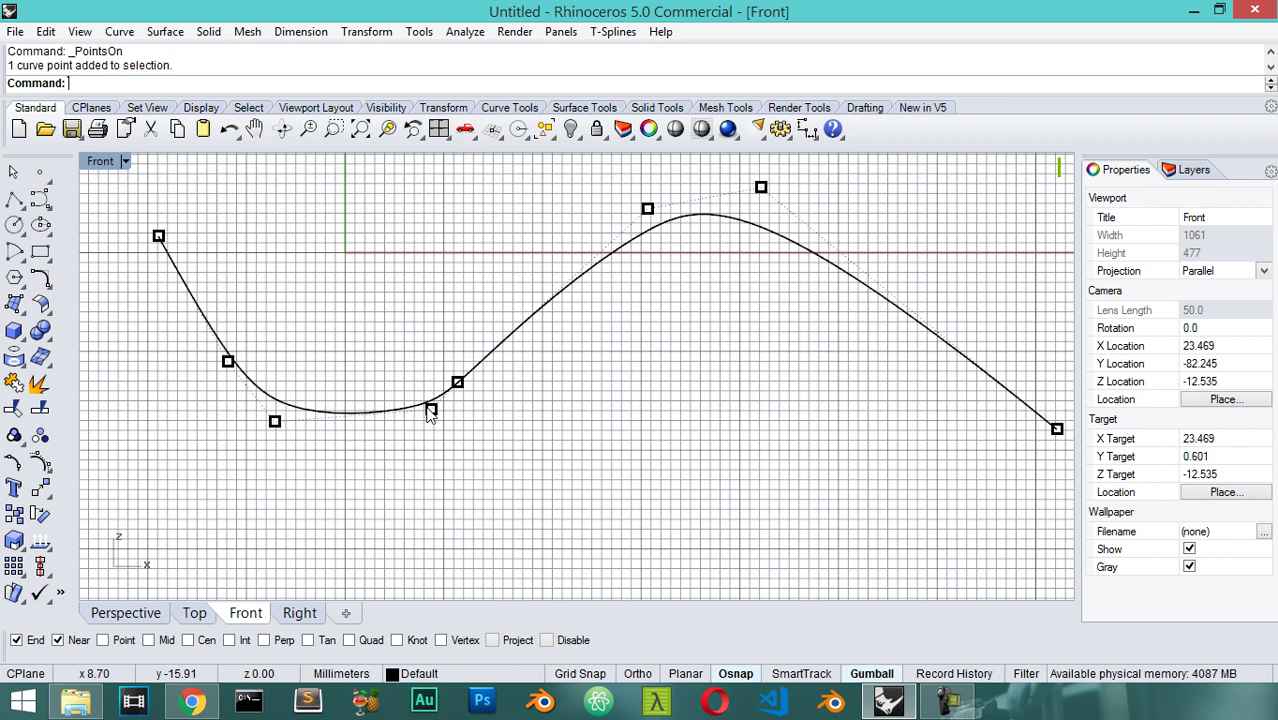
{"action": "left_click_drag", "start_coordinate": [428, 410], "coordinate": [398, 467]}
{"action": "left_click_drag", "start_coordinate": [282, 430], "coordinate": [268, 463]}
{"action": "left_click", "coordinate": [228, 362]}
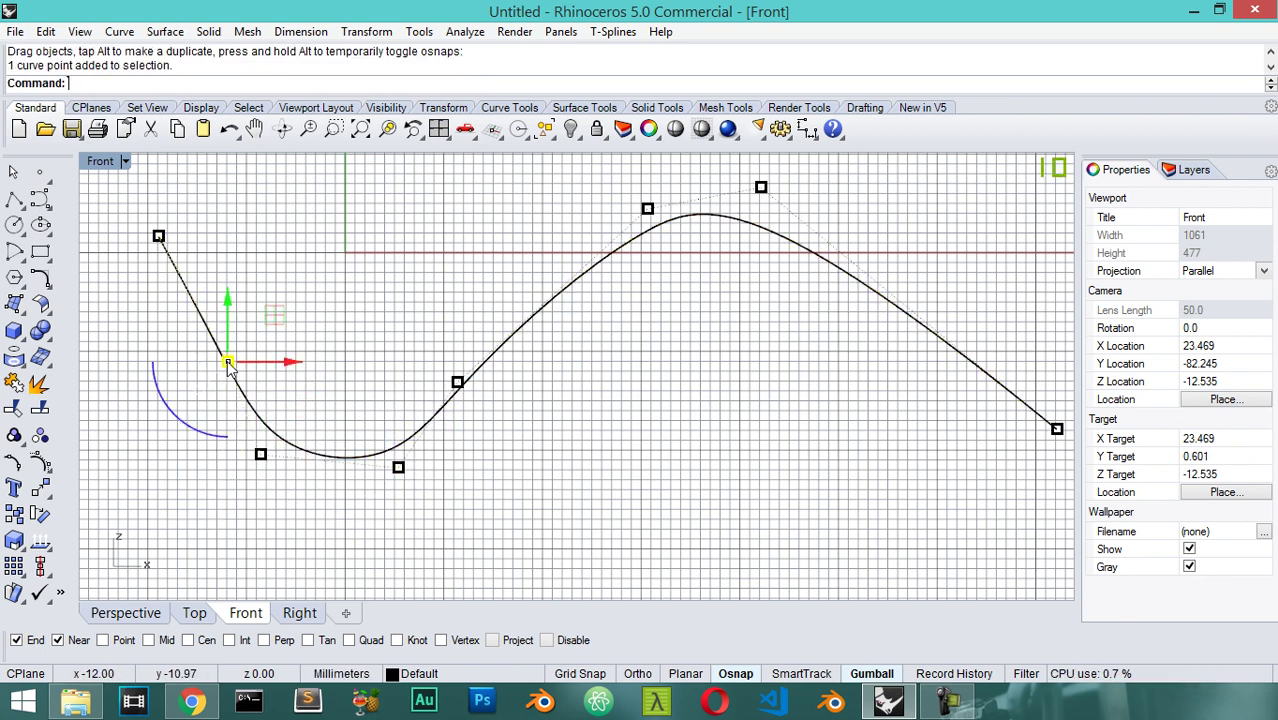
{"action": "left_click_drag", "start_coordinate": [228, 362], "coordinate": [178, 401]}
{"action": "left_click", "coordinate": [457, 382]}
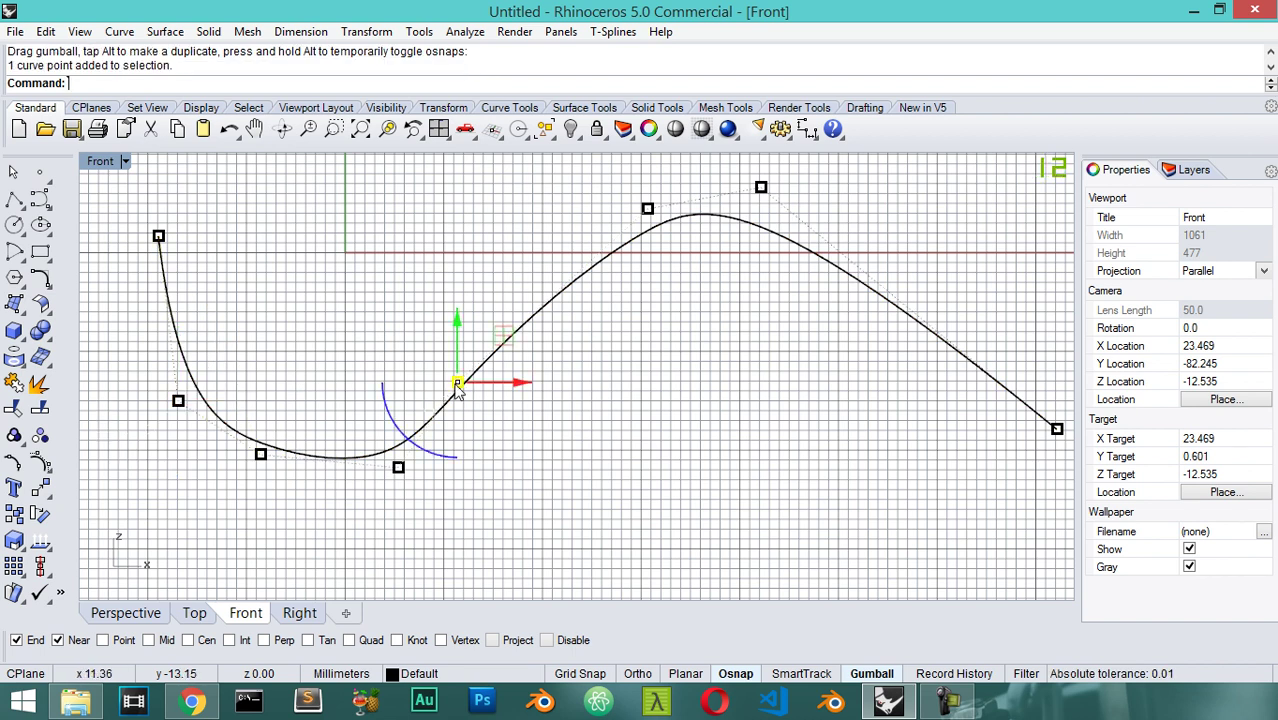
{"action": "left_click_drag", "start_coordinate": [457, 382], "coordinate": [440, 294]}
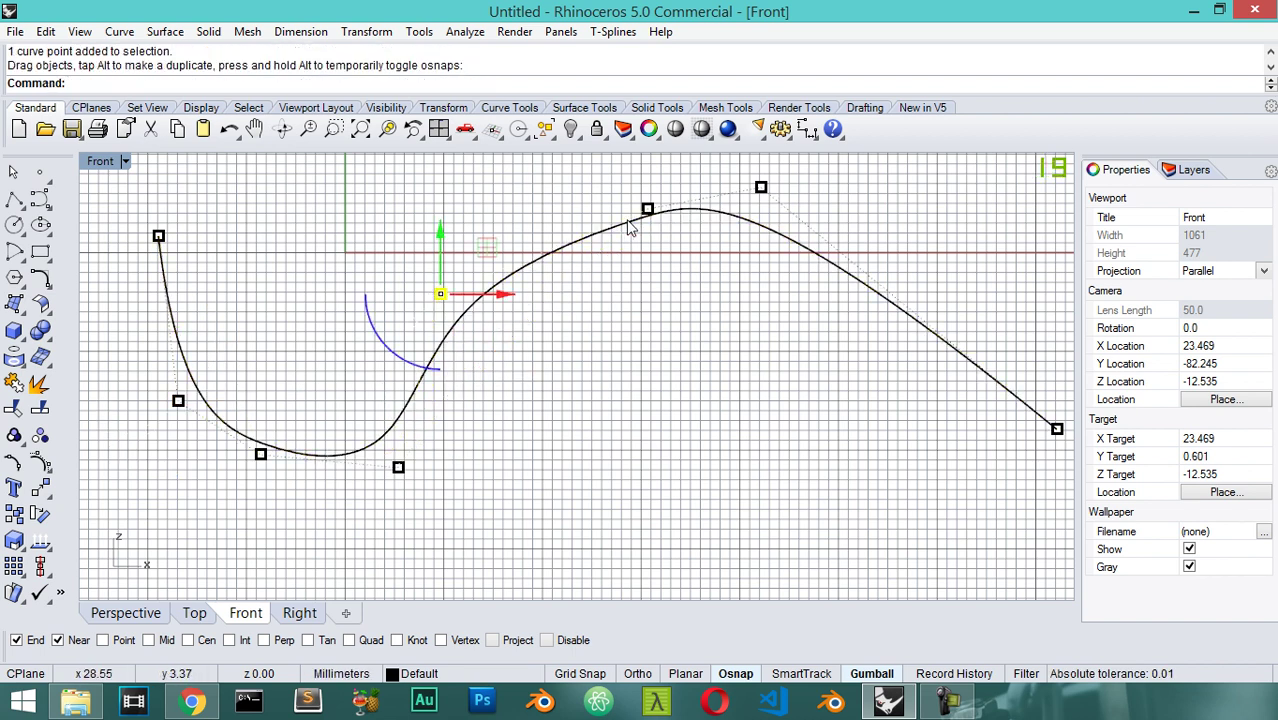
{"action": "left_click_drag", "start_coordinate": [647, 210], "coordinate": [604, 182]}
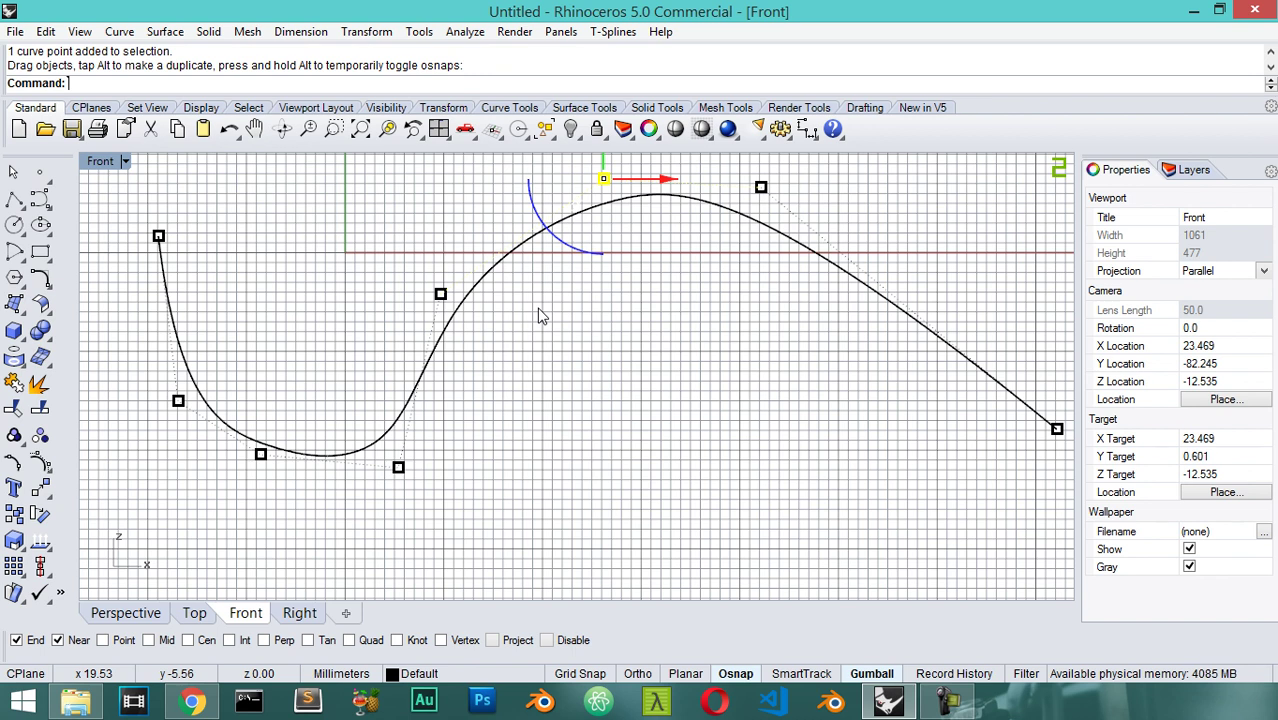
Step: Delete the control point at the bottom of the dip and hide control points
{"action": "left_click", "coordinate": [260, 456]}
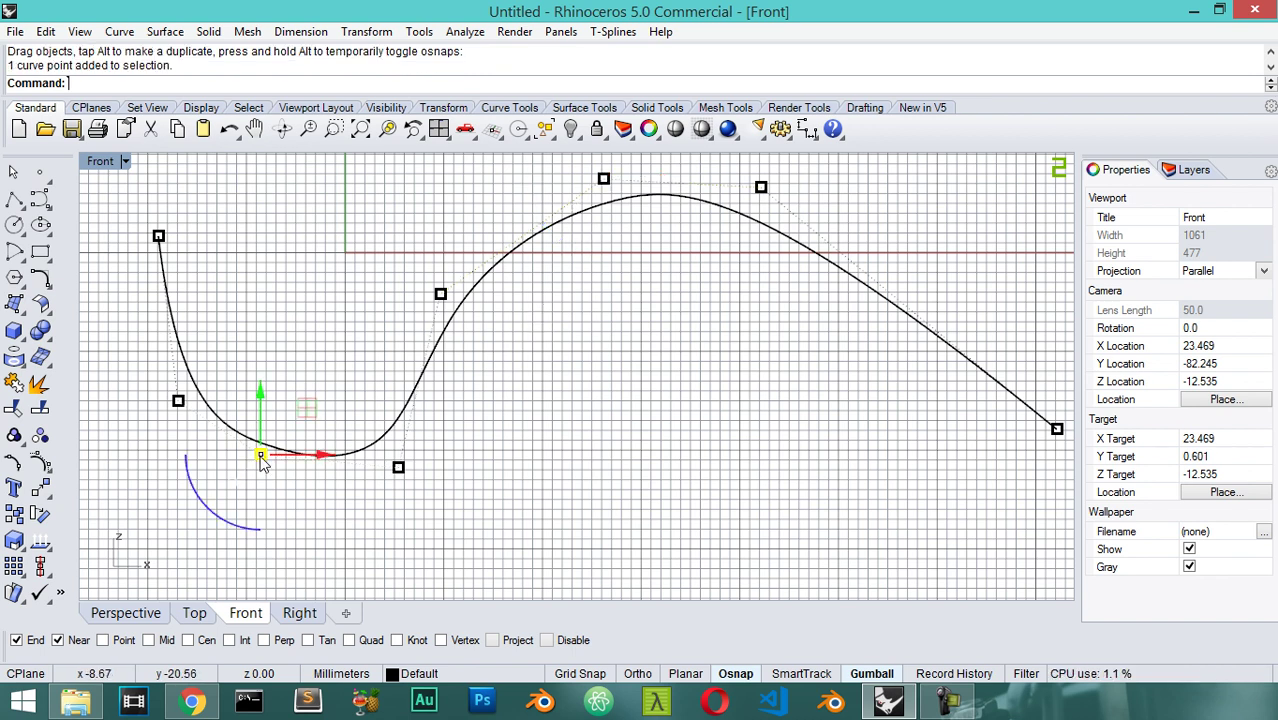
{"action": "key", "text": "Delete"}
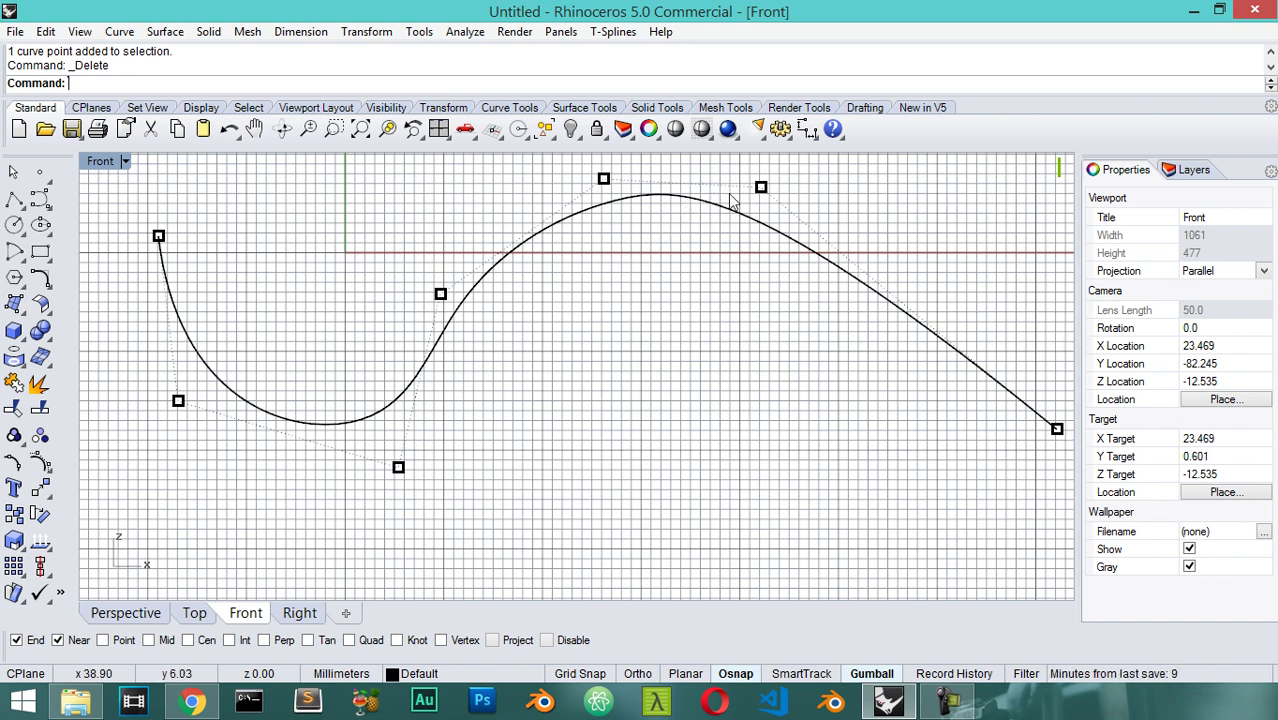
{"action": "left_click", "coordinate": [766, 194]}
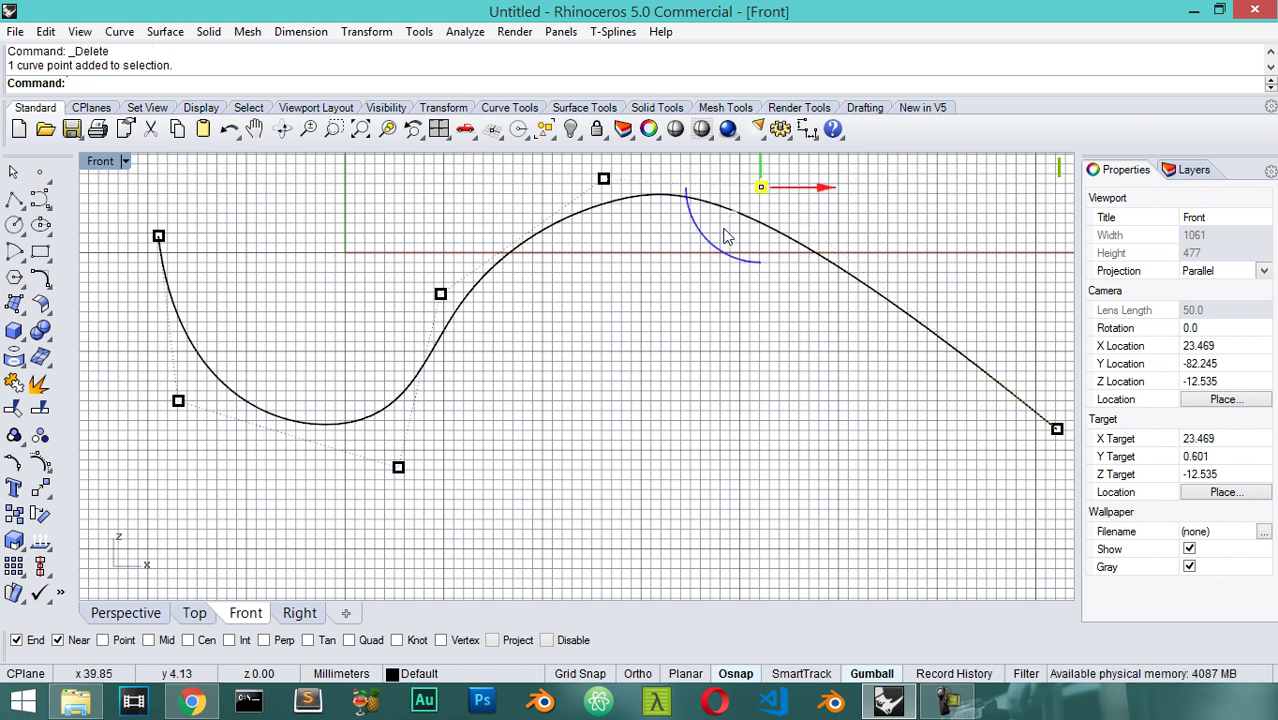
{"action": "right_click", "coordinate": [40, 461]}
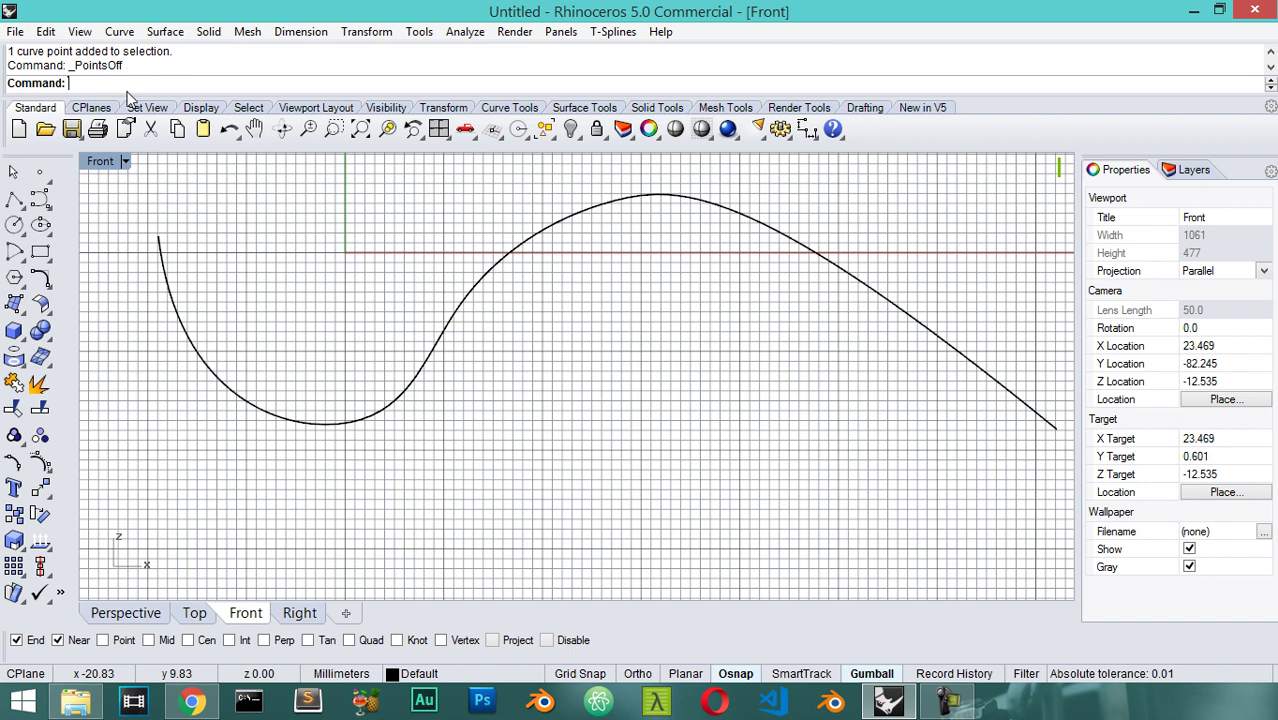
Step: Drag the command history divider down to enlarge it, then partway back up
{"action": "left_click_drag", "start_coordinate": [341, 93], "coordinate": [341, 182]}
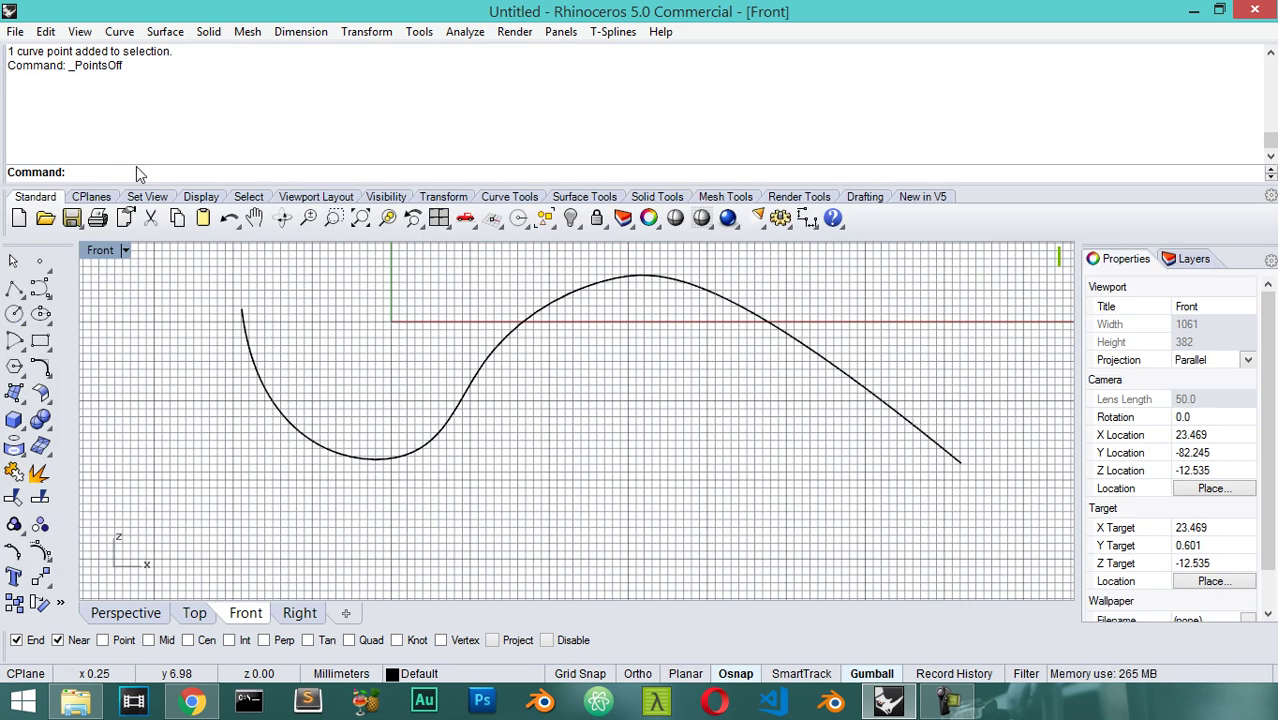
{"action": "left_click_drag", "start_coordinate": [146, 186], "coordinate": [148, 128]}
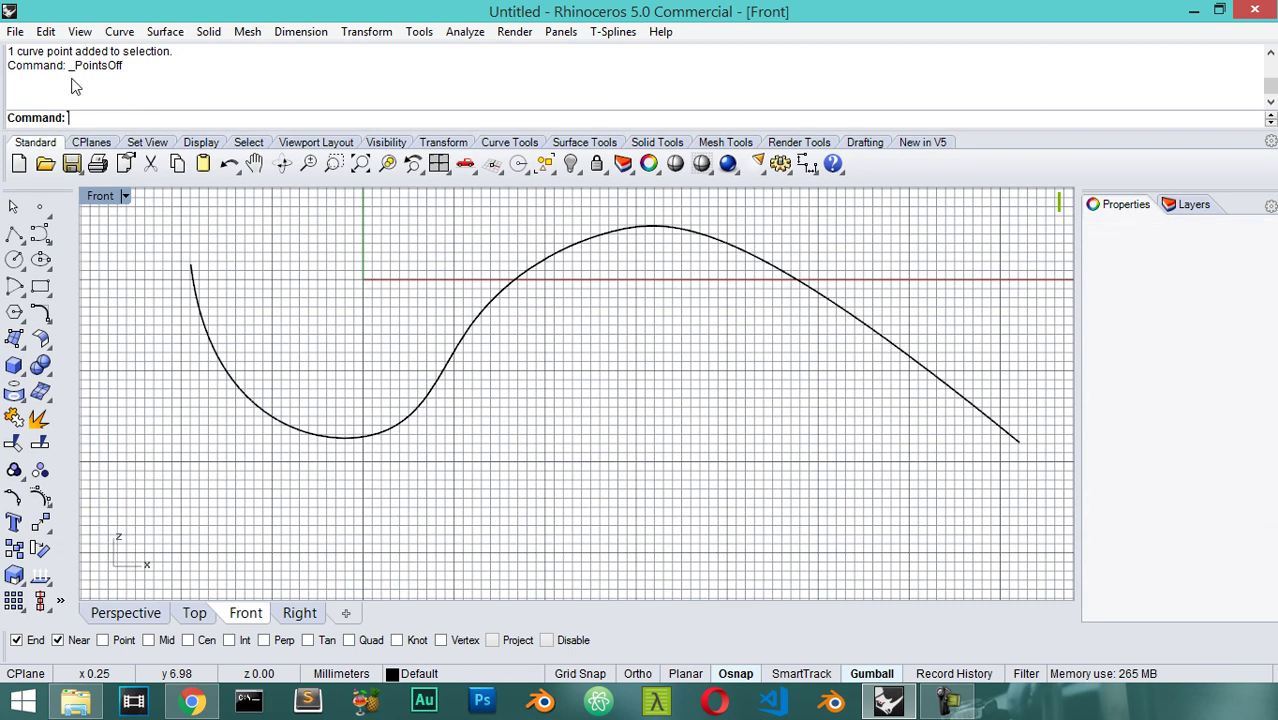